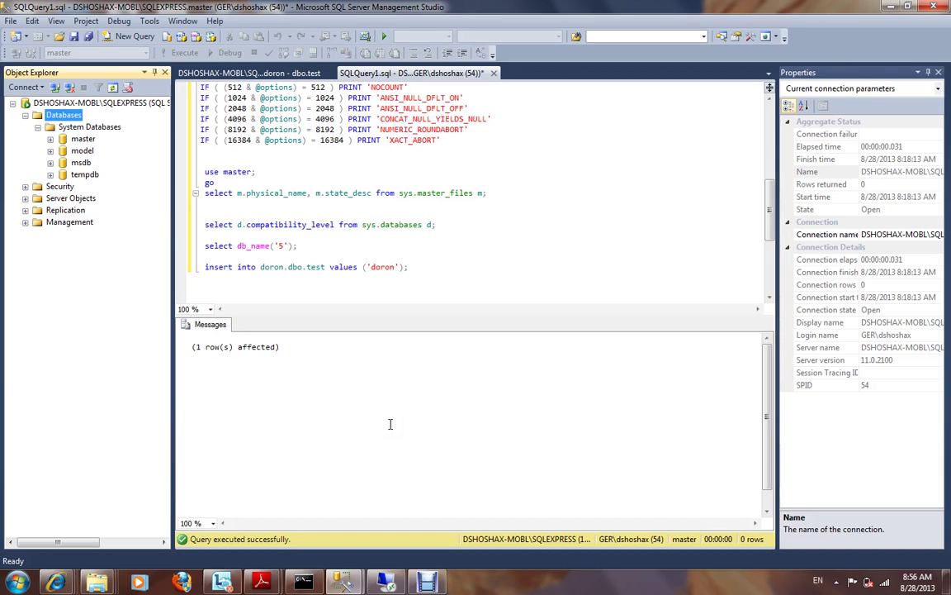
Create a new database named doron on the SQLEXPRESS server with the default settings
click(88, 127)
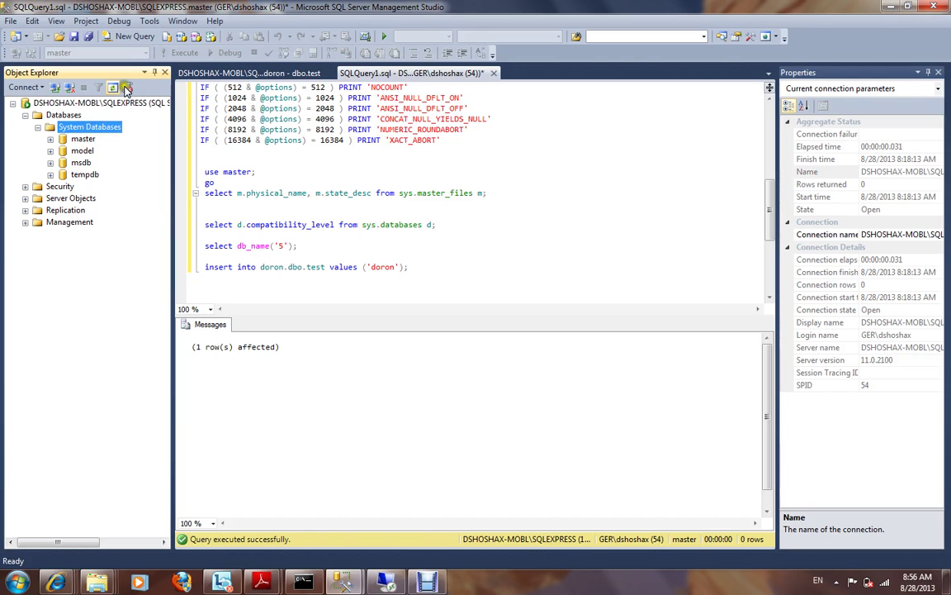
right_click(95, 129)
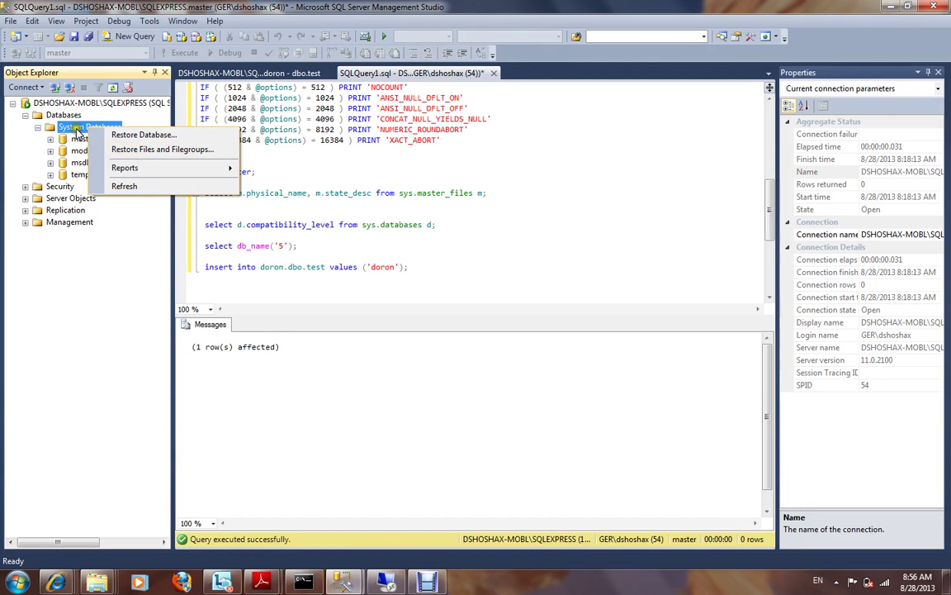
click(66, 116)
right_click(71, 116)
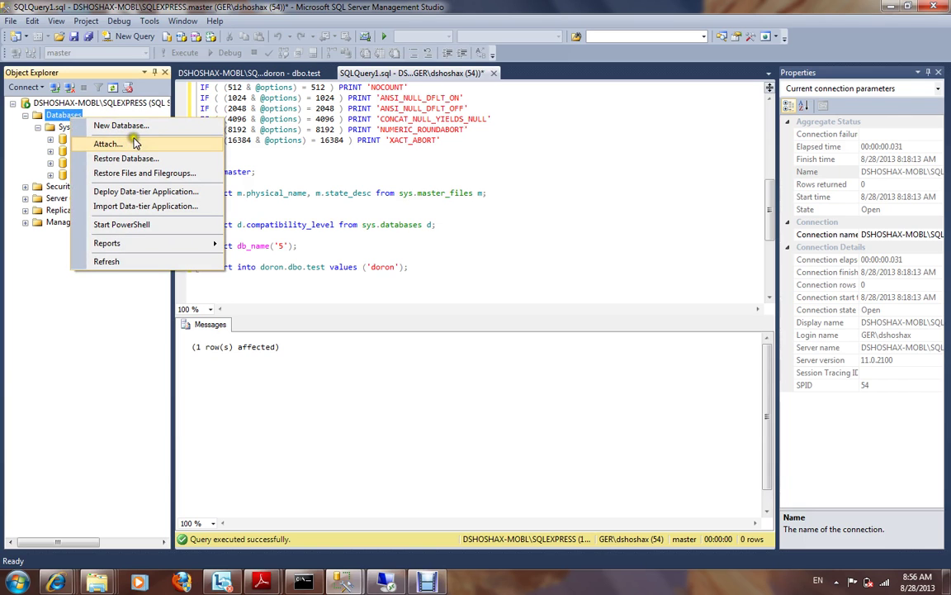
click(137, 128)
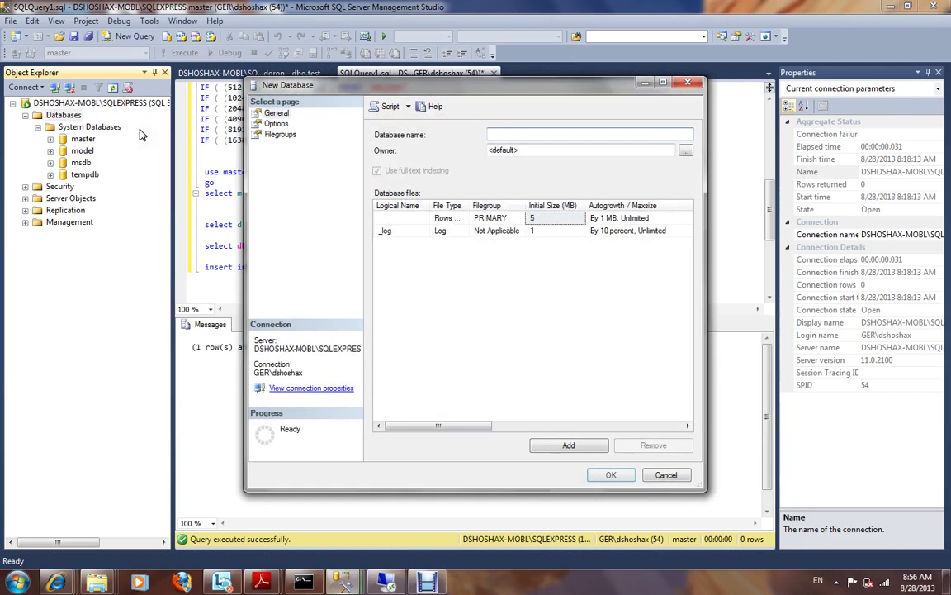
text(doron)
key(Return)
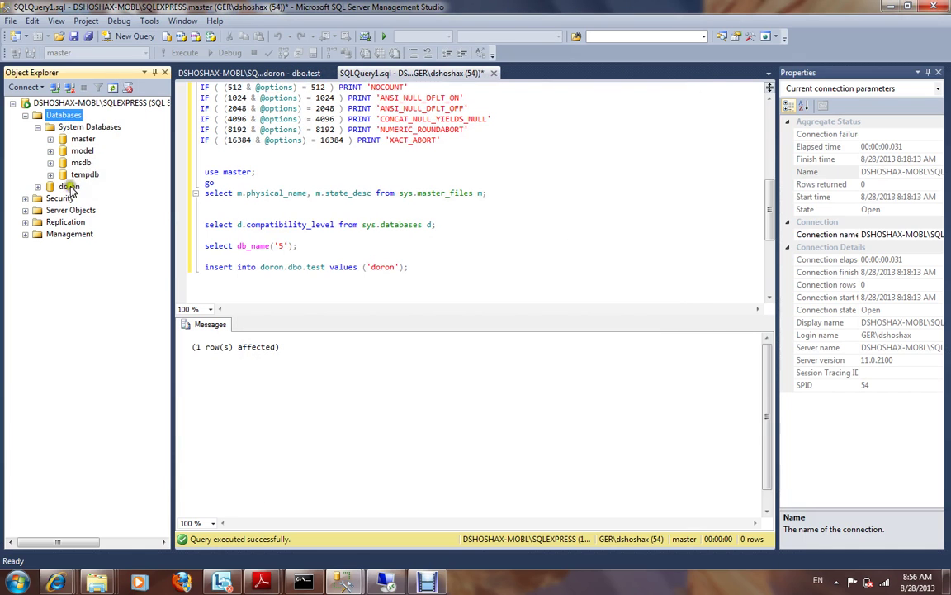
Start a new table in the doron database with a column called name of type varchar(50), allowing nulls
double_click(66, 186)
double_click(89, 212)
right_click(94, 213)
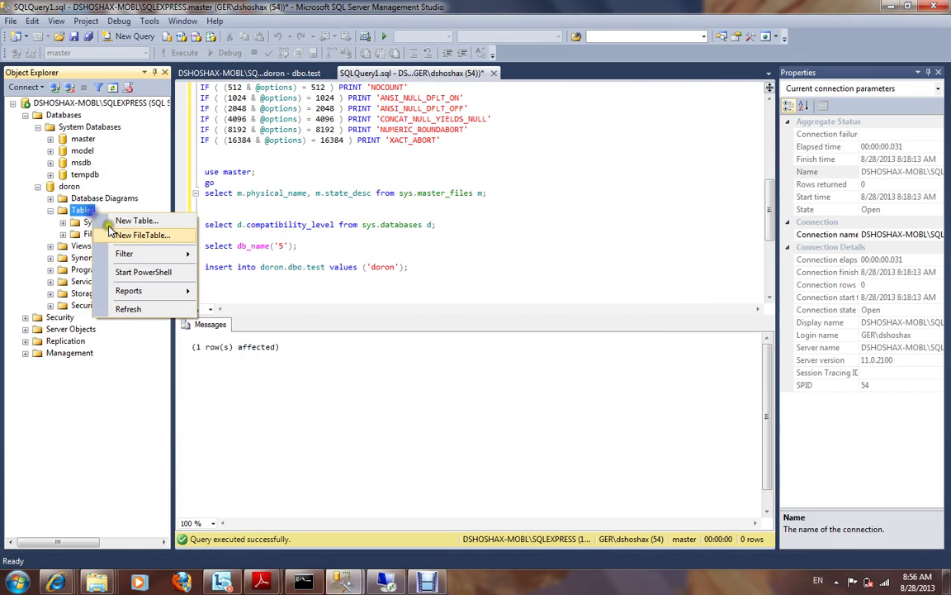
click(128, 218)
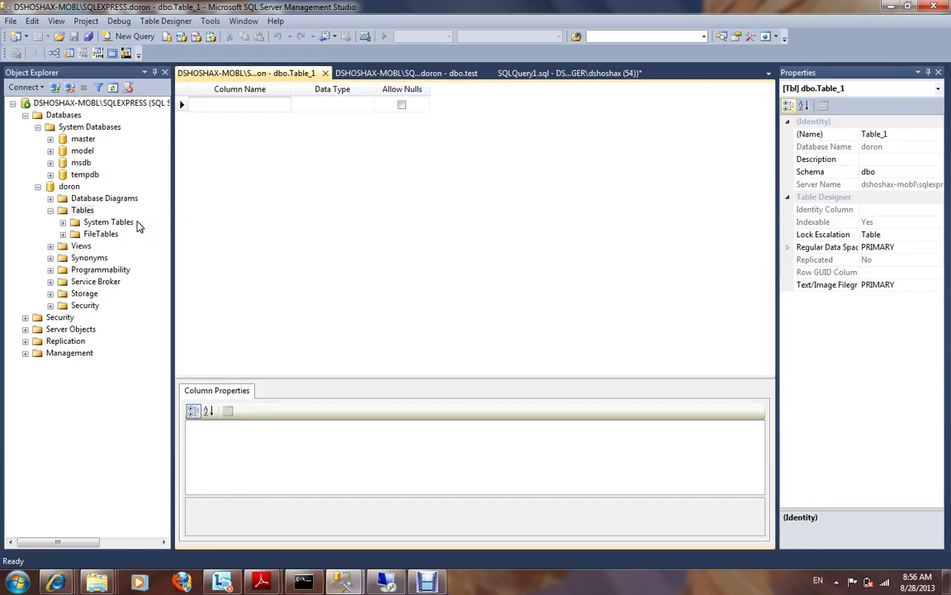
text(name)
key(Tab)
text(va)
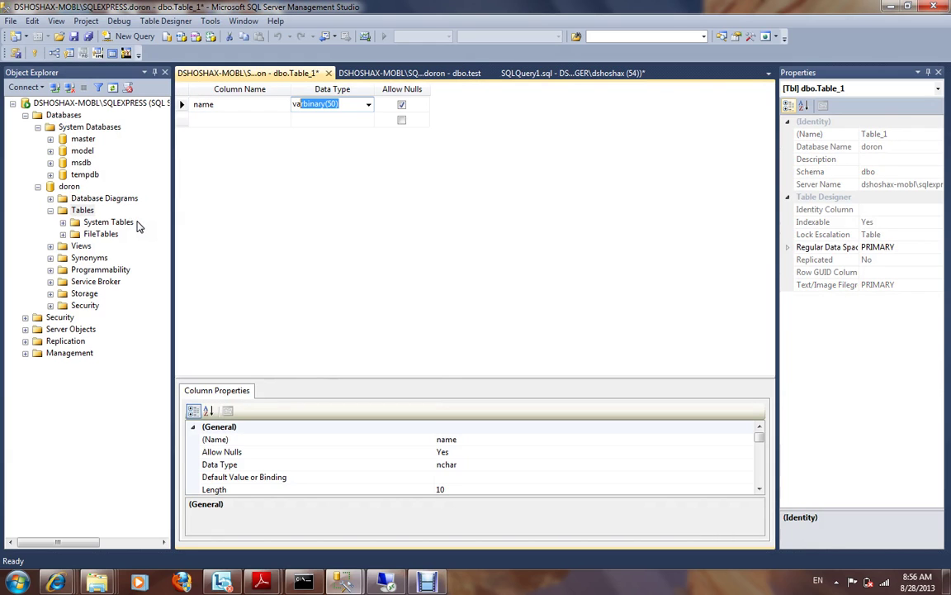
text(rch)
key(Tab)
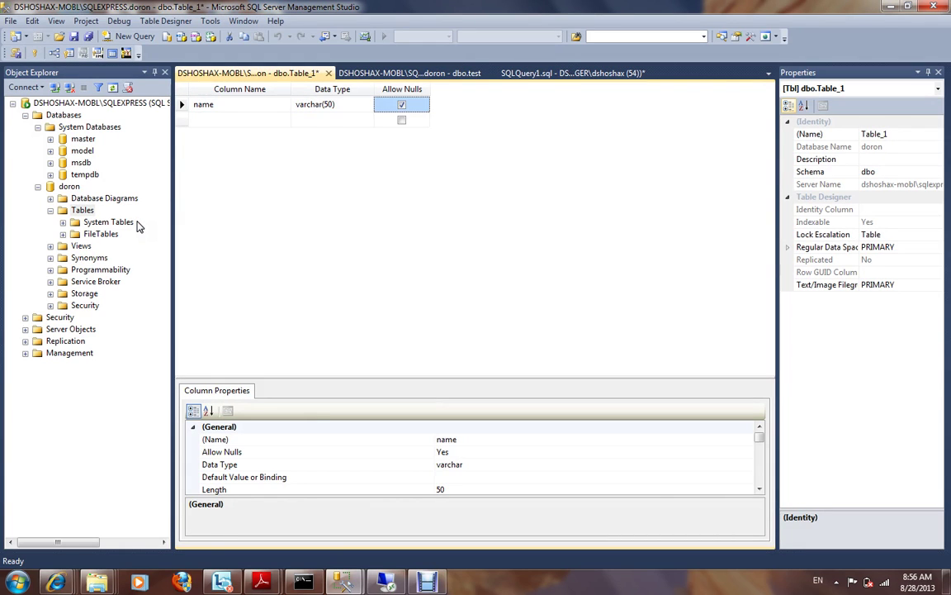
Save the new table under the name doron and refresh the database's table list
key(ctrl+s)
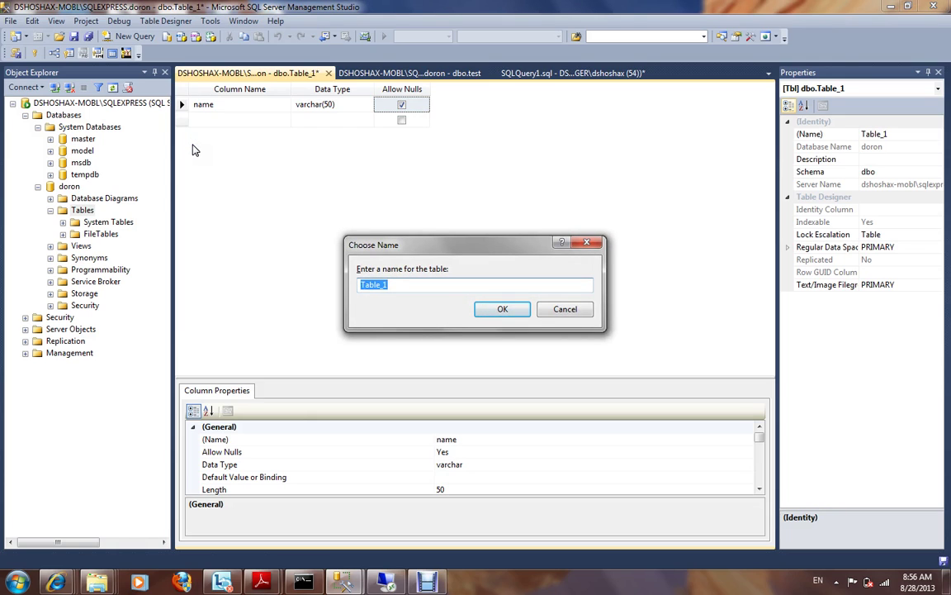
text(test)
key(Return)
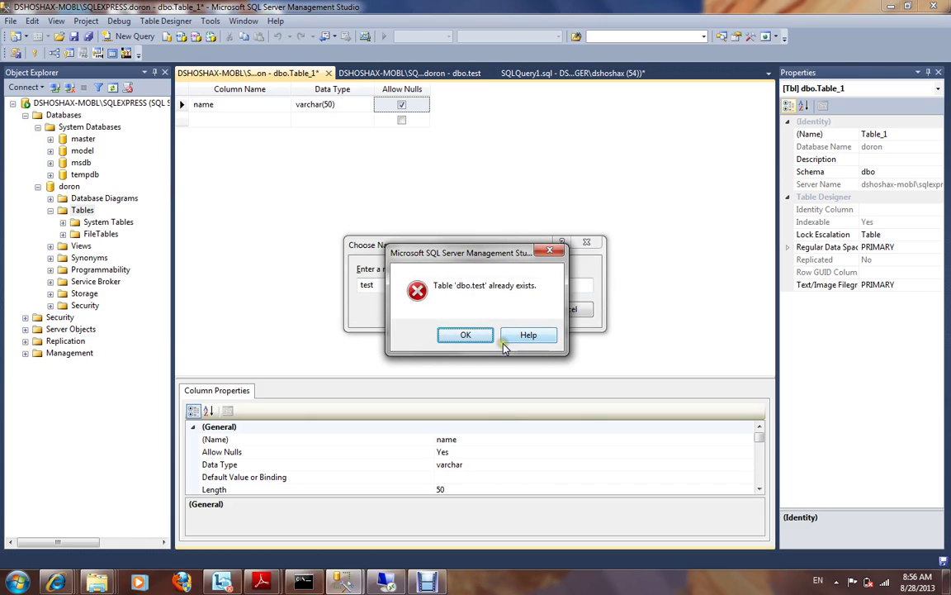
click(467, 336)
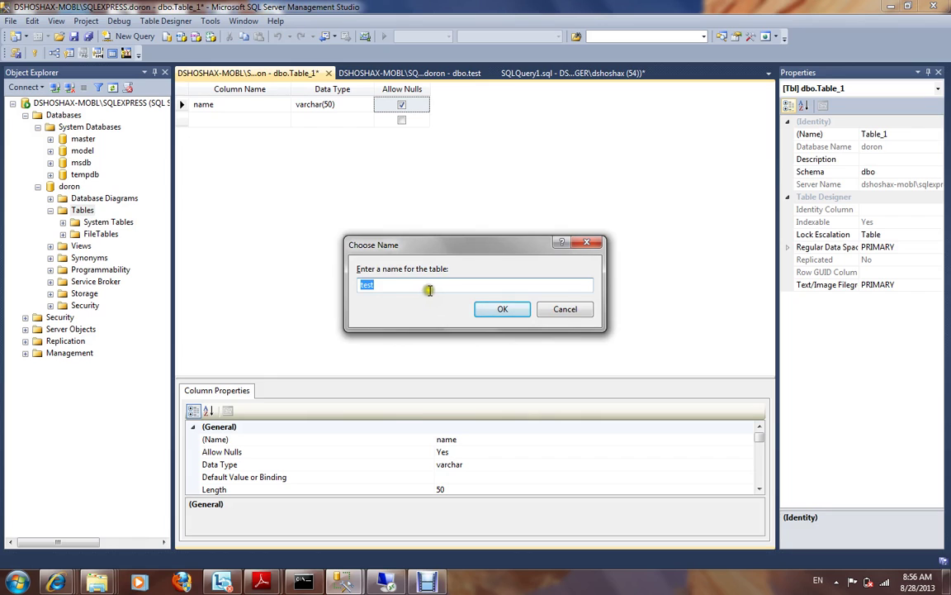
text(doron)
click(492, 307)
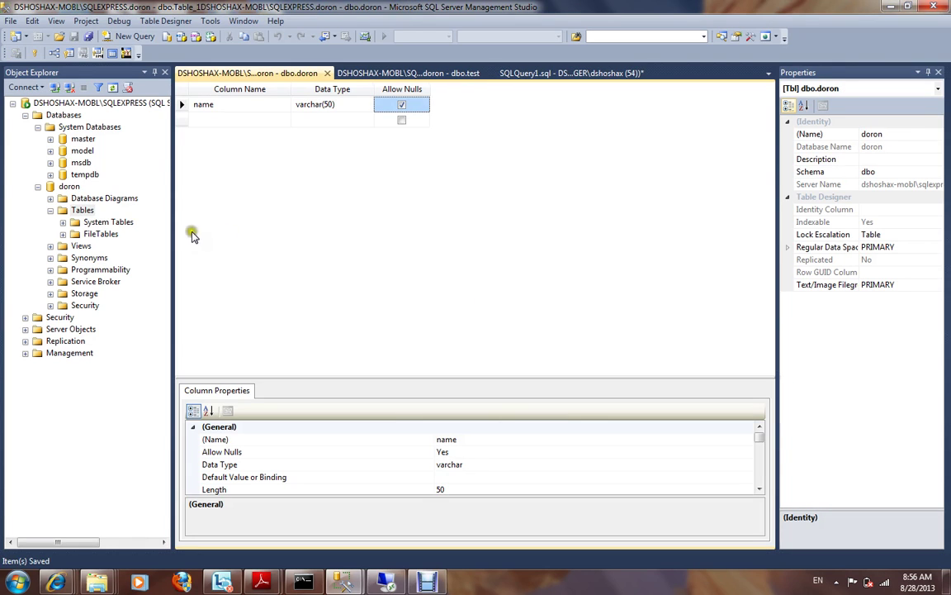
click(112, 88)
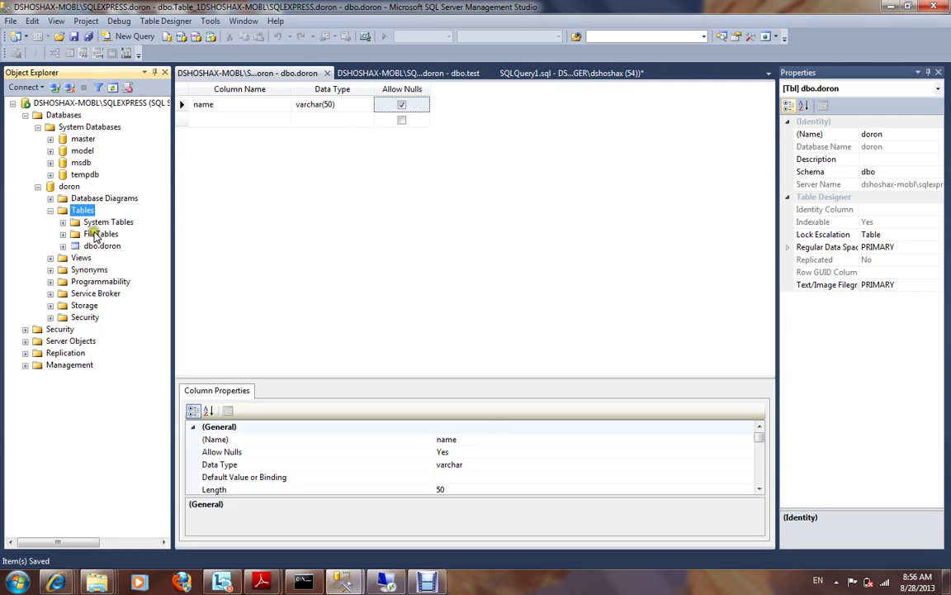
Open the top 200 rows of the dbo.doron table for editing and add a row with name set to value
double_click(96, 247)
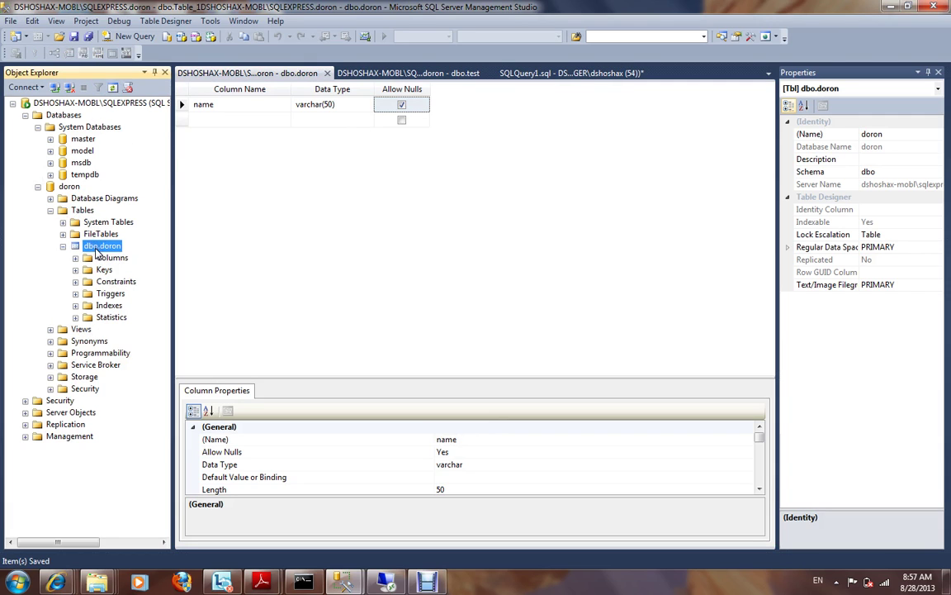
right_click(96, 250)
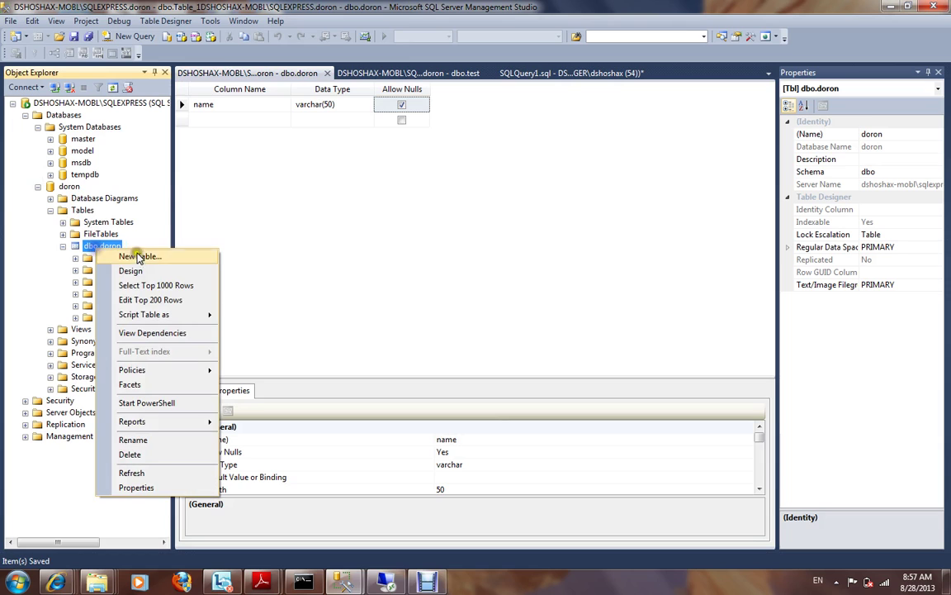
click(155, 299)
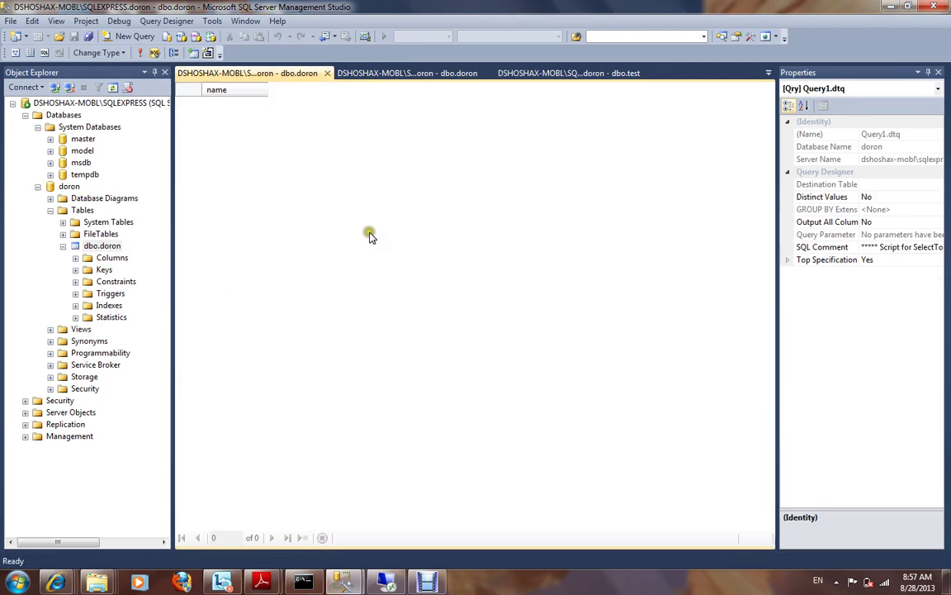
click(251, 103)
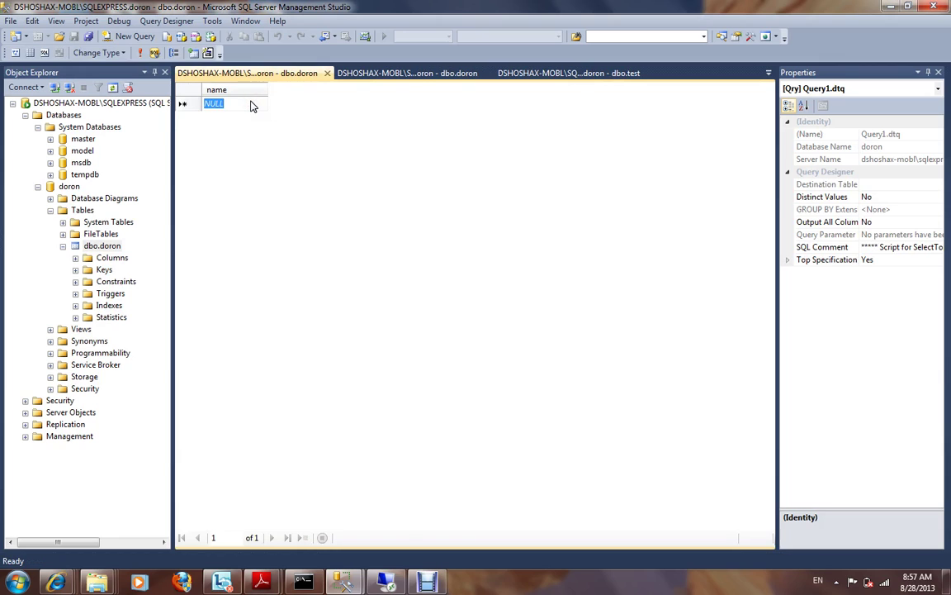
text(doro)
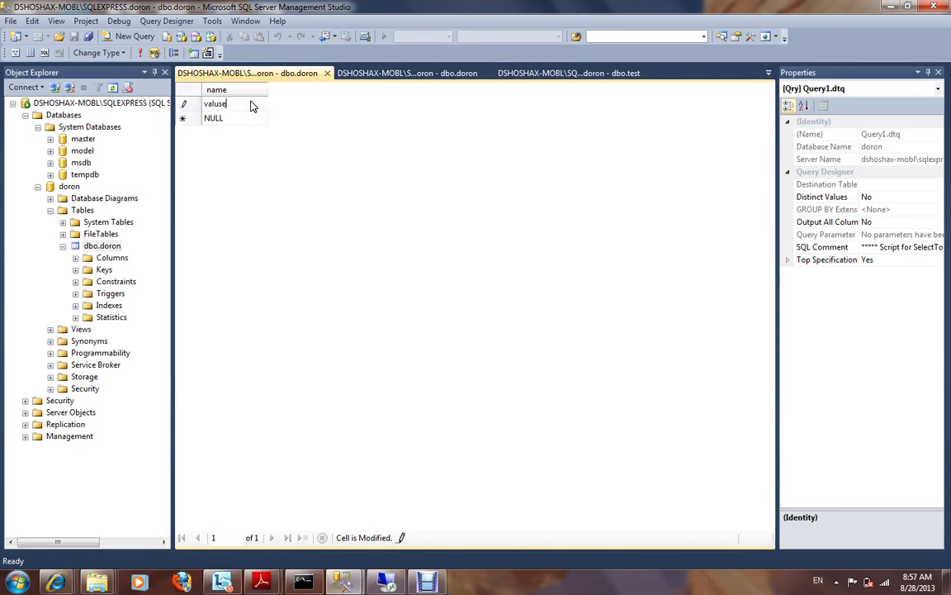
text(e)
key(Return)
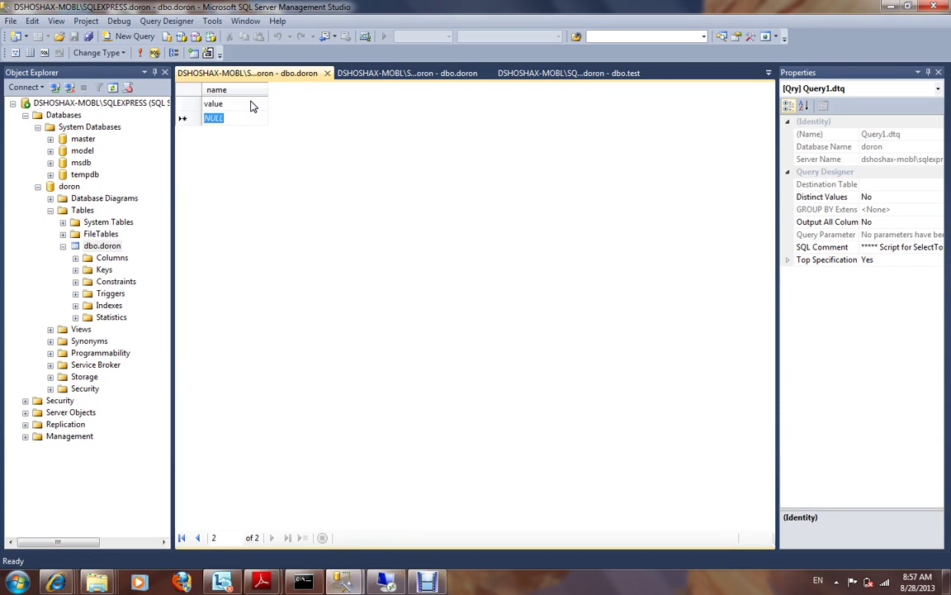
Close the row editor and the design view of dbo.doron, and collapse the table in the object tree
right_click(265, 76)
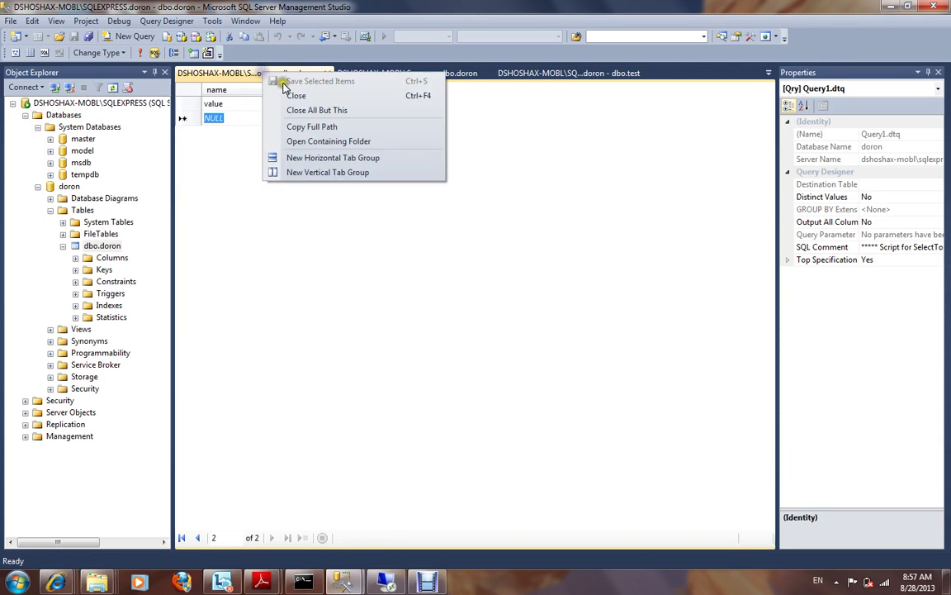
click(276, 93)
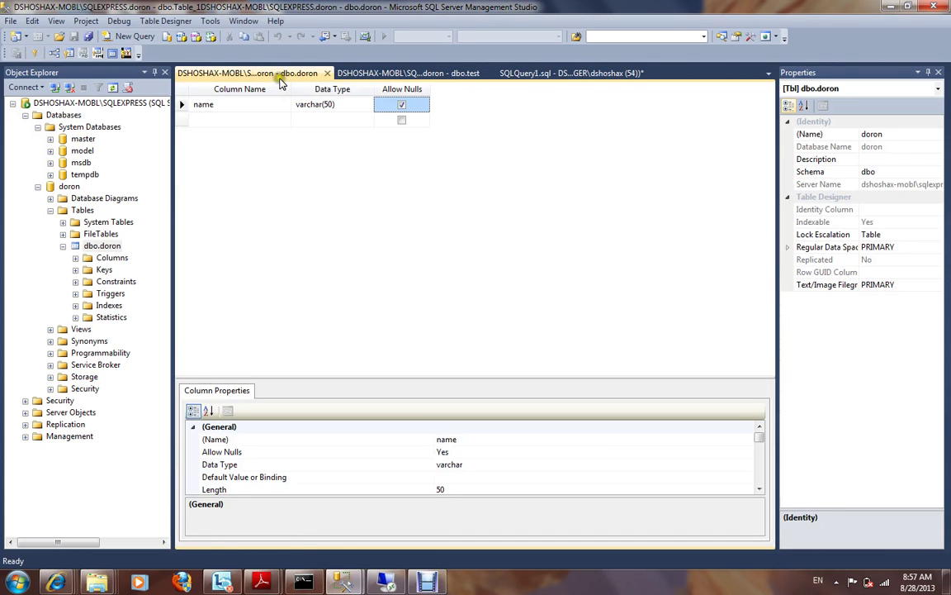
right_click(276, 75)
click(304, 95)
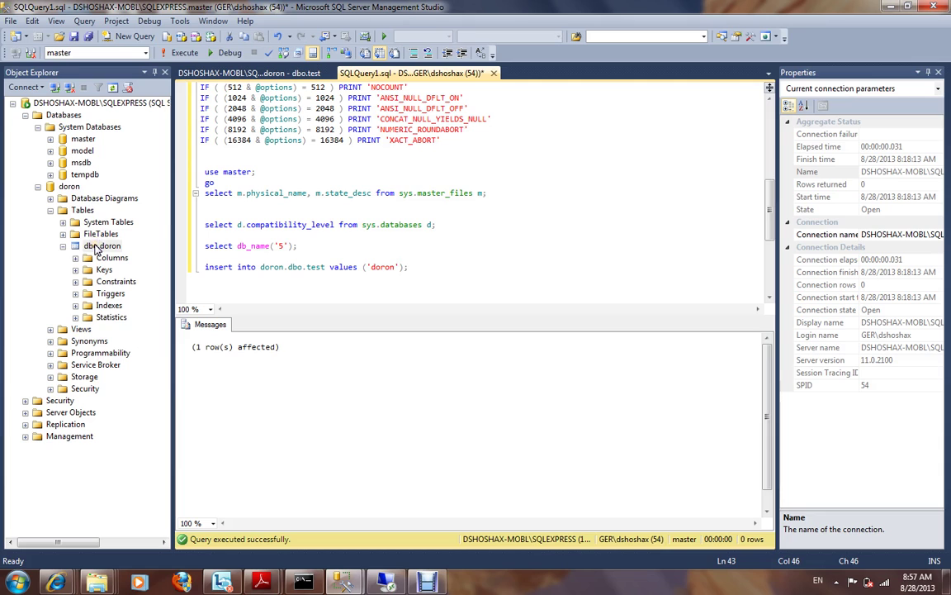
click(62, 245)
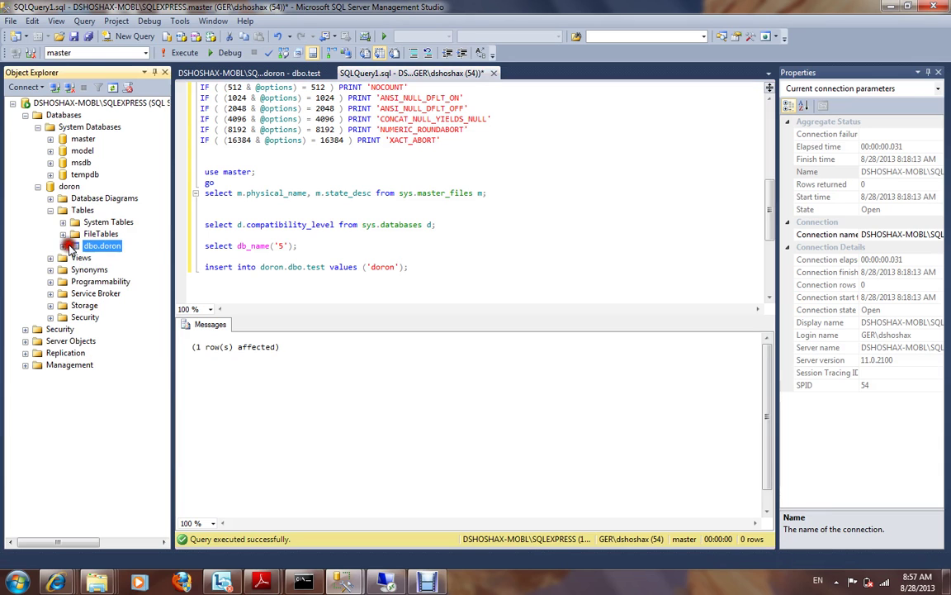
Detach the doron database with the options to drop connections and update statistics enabled
right_click(66, 187)
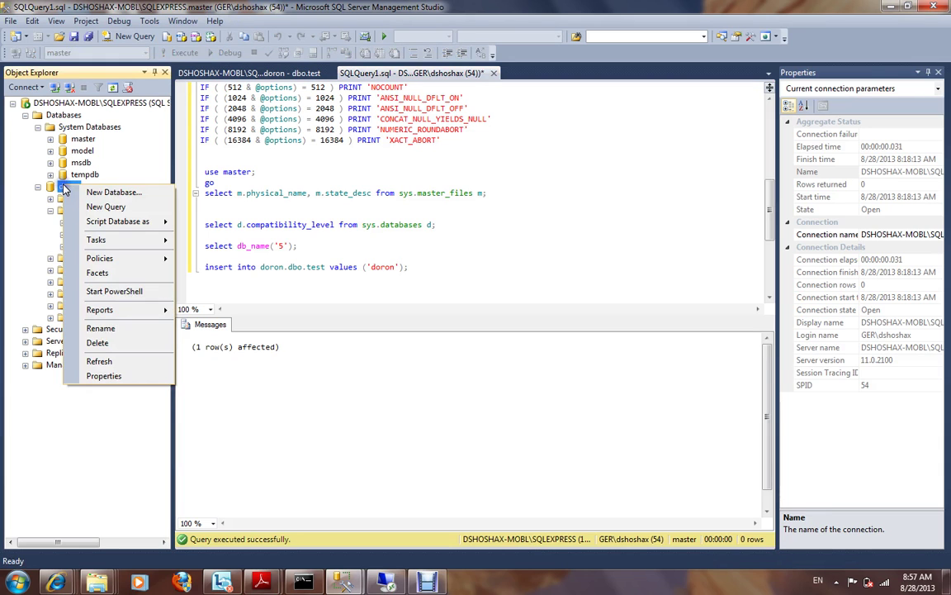
mouse_move(142, 239)
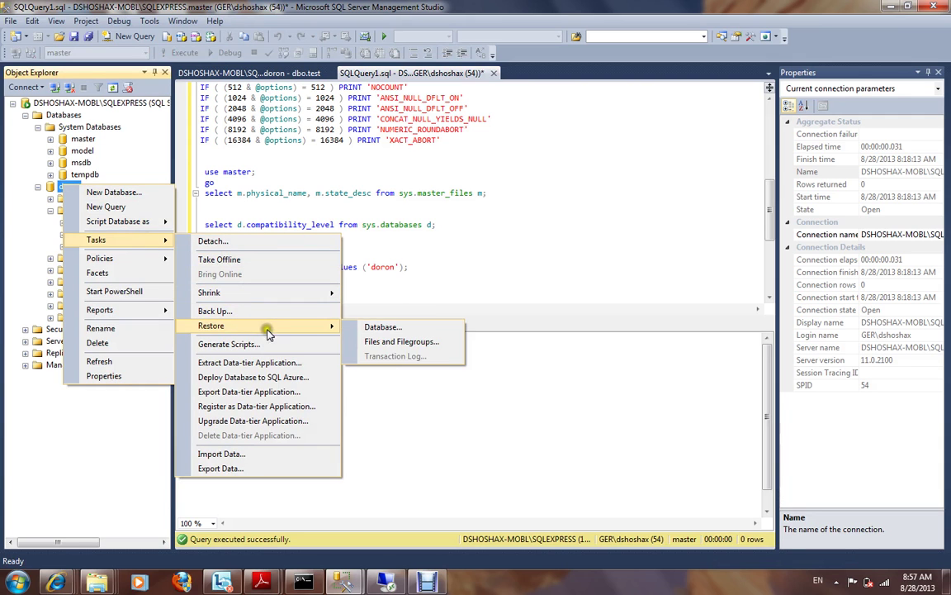
click(249, 241)
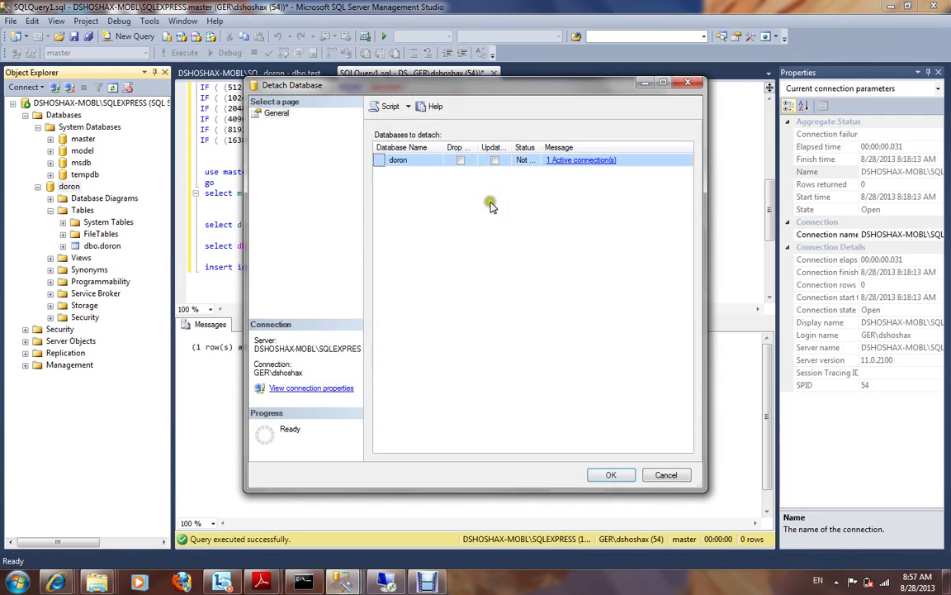
click(463, 161)
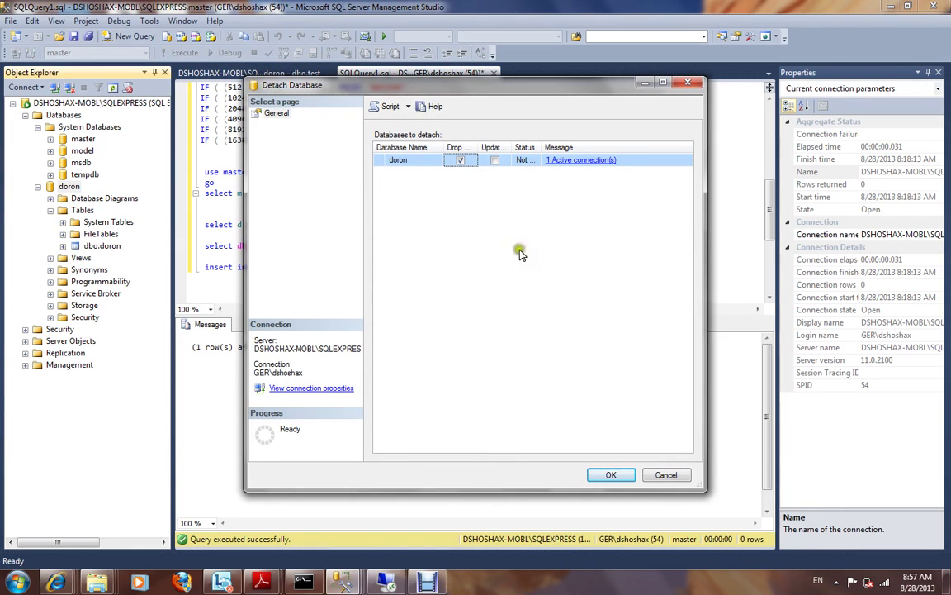
click(496, 160)
click(611, 476)
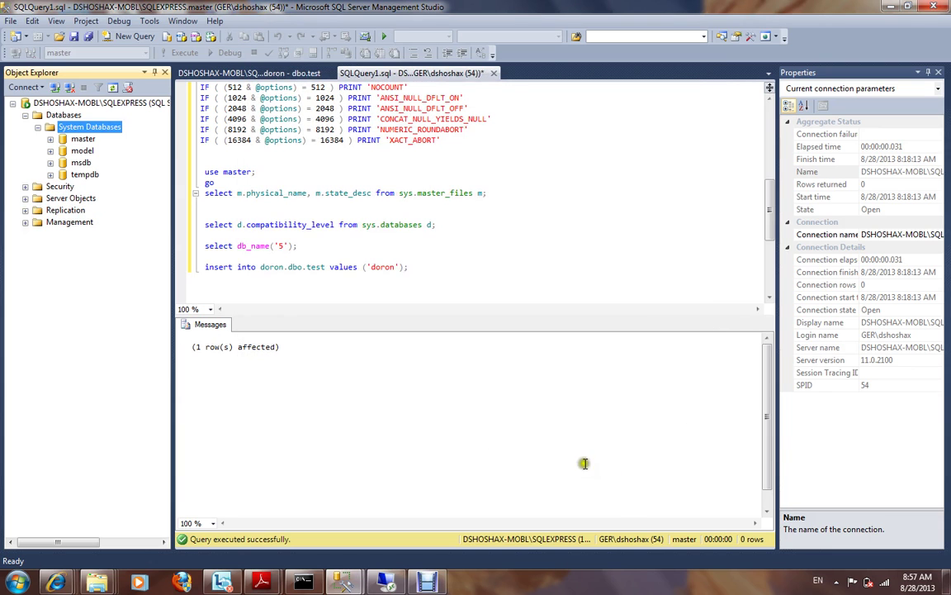
Switch to the MSSQL DATA folder in Windows Explorer and select the doron.mdf file
mouse_move(96, 583)
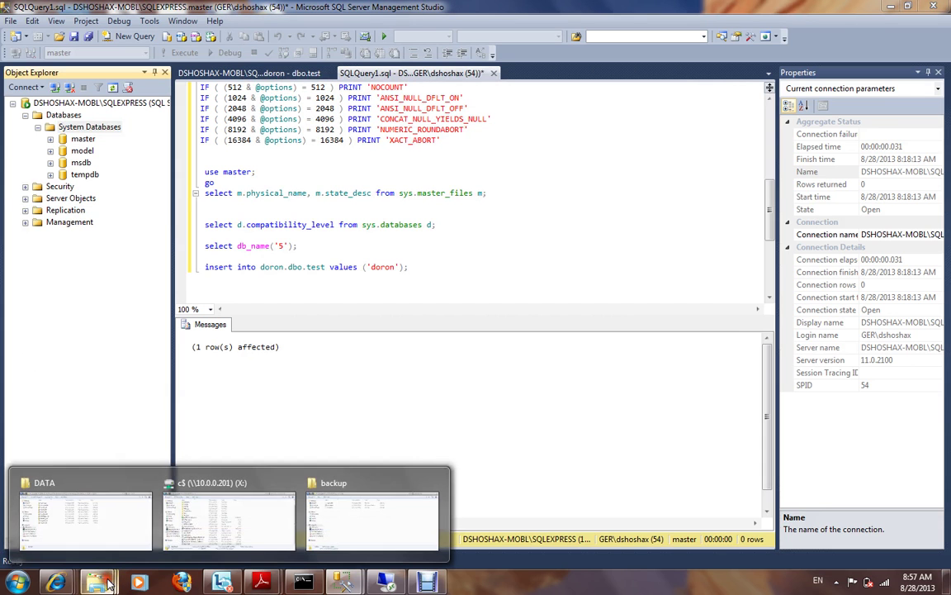
mouse_move(366, 533)
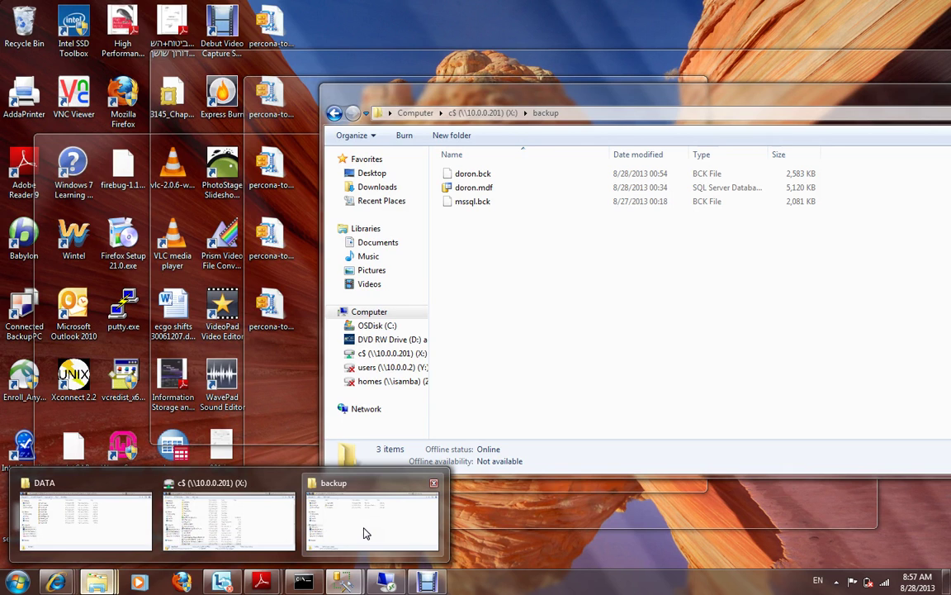
click(366, 532)
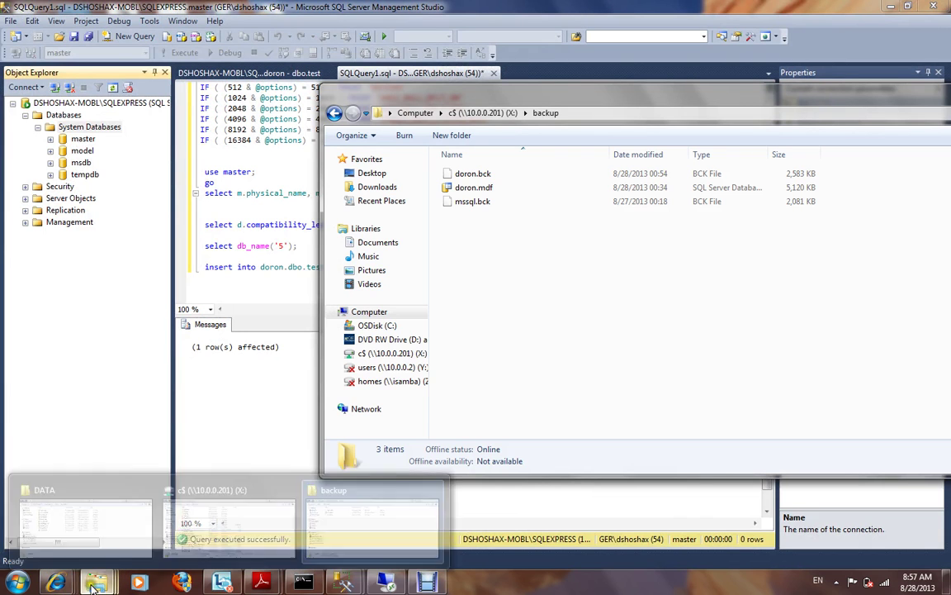
mouse_move(54, 585)
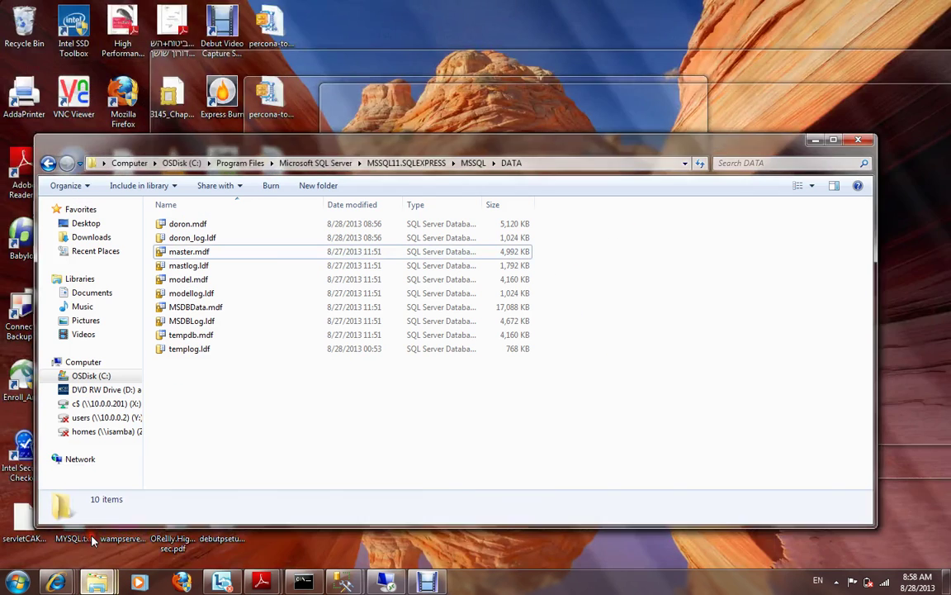
click(93, 537)
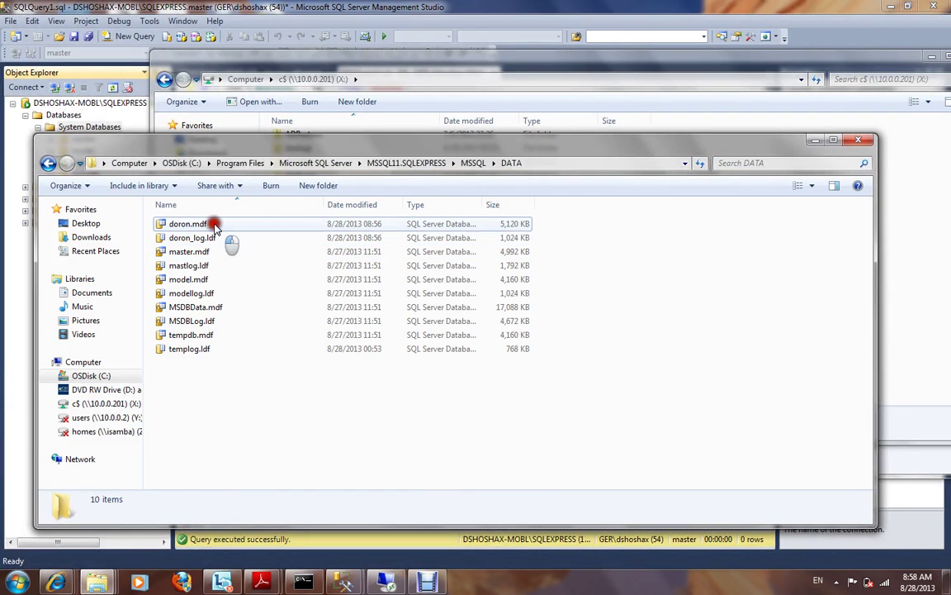
click(210, 225)
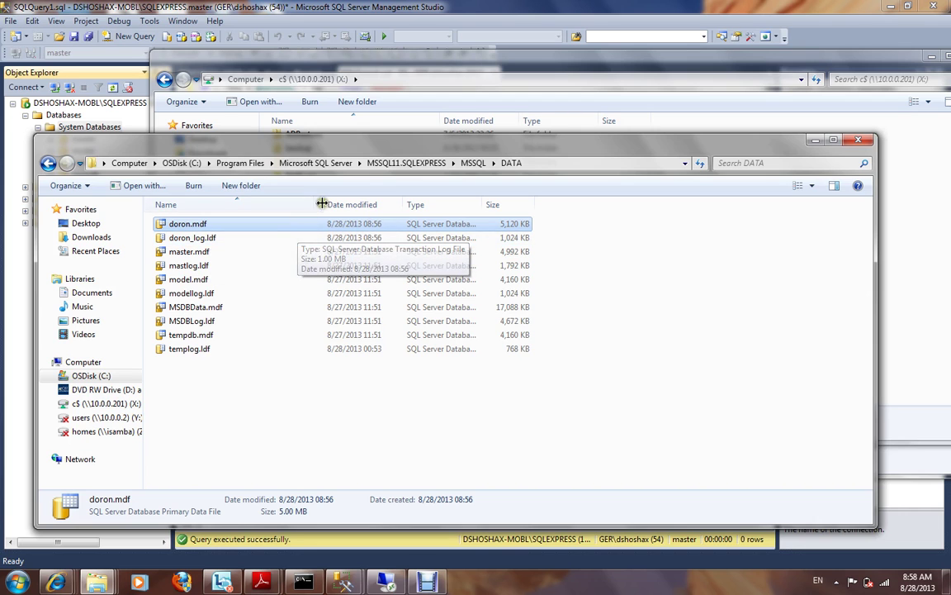
Delete doron_log.ldf from the DATA folder and copy doron.mdf to the c$ share on 10.0.0.201, replacing the existing file
click(210, 239)
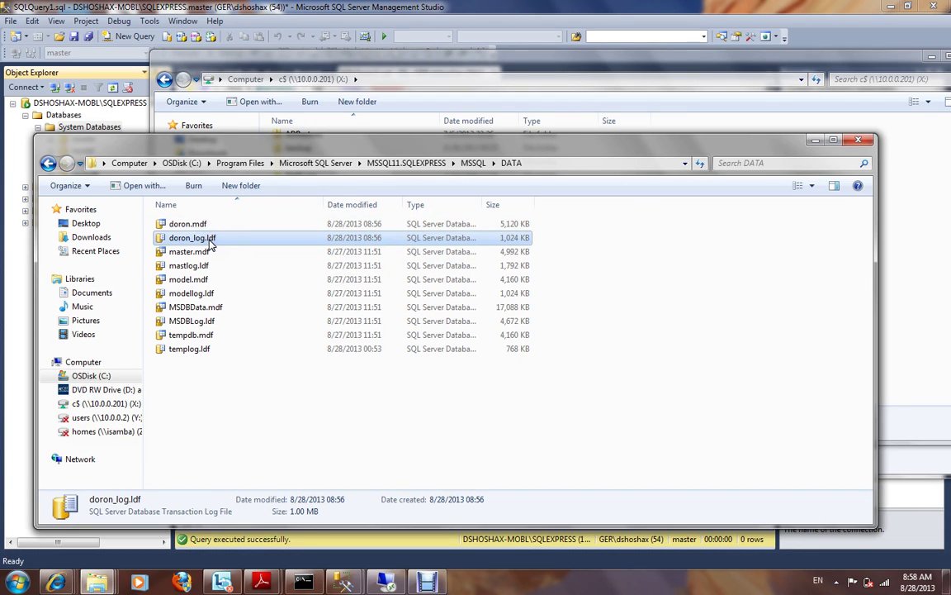
key(Delete)
key(Return)
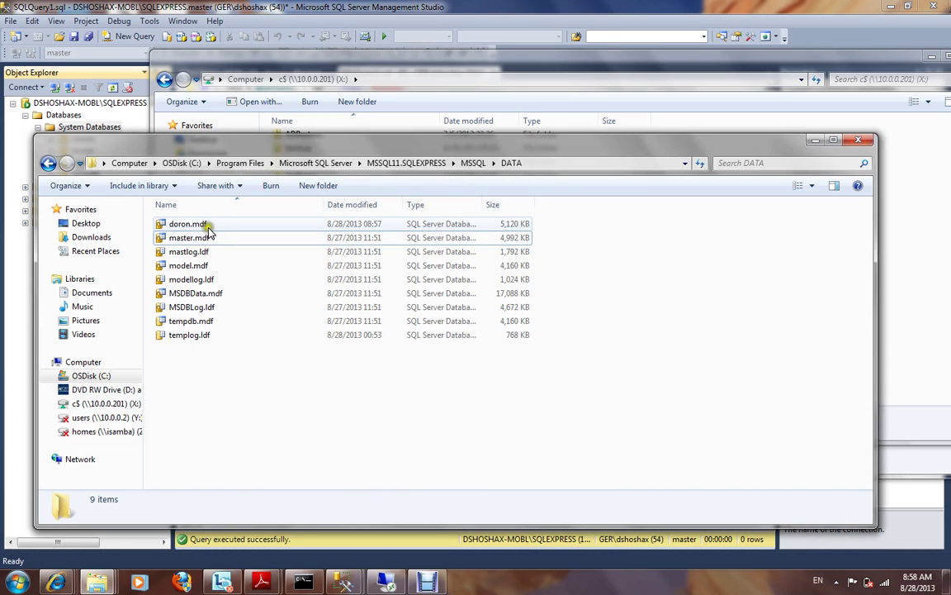
drag(209, 231, 404, 62)
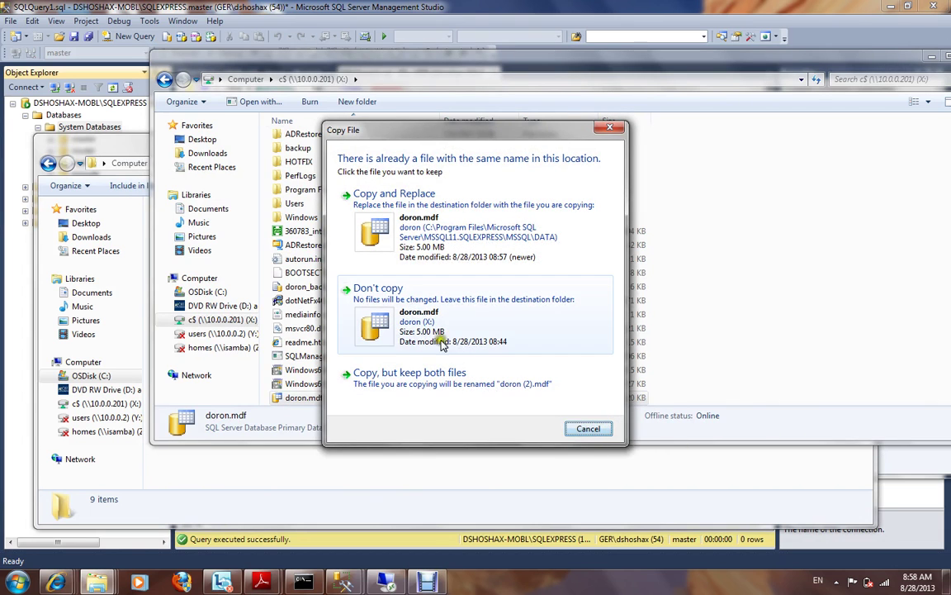
click(404, 199)
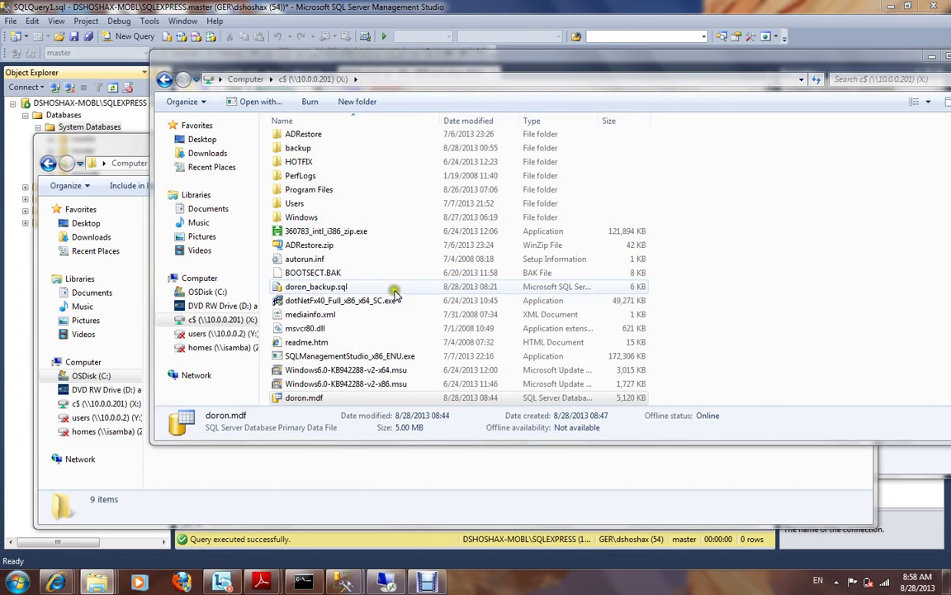
Switch to the 10.0.0.201 remote desktop, open Local Disk (C:), copy the doron data file and sort the folder by date modified
click(384, 583)
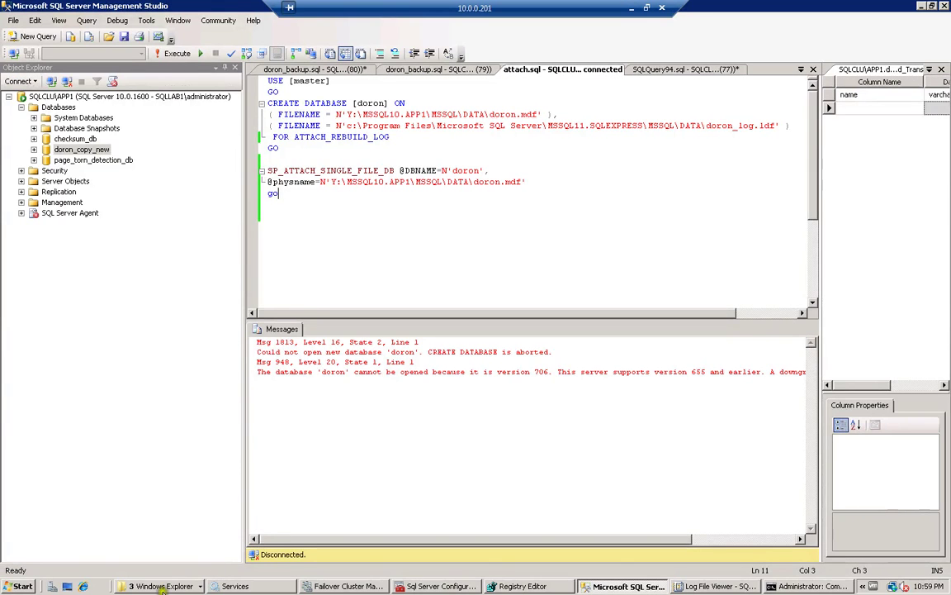
click(165, 586)
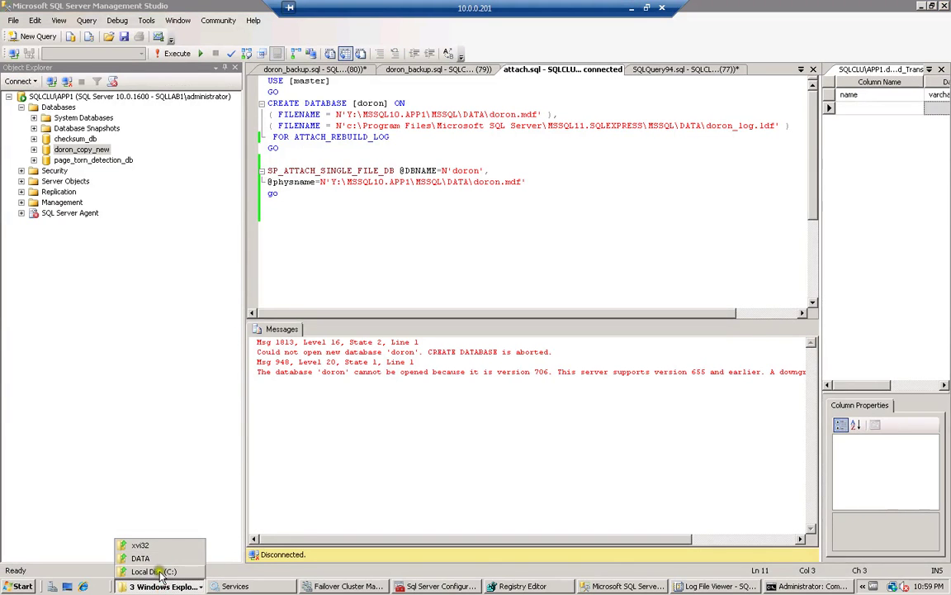
click(154, 570)
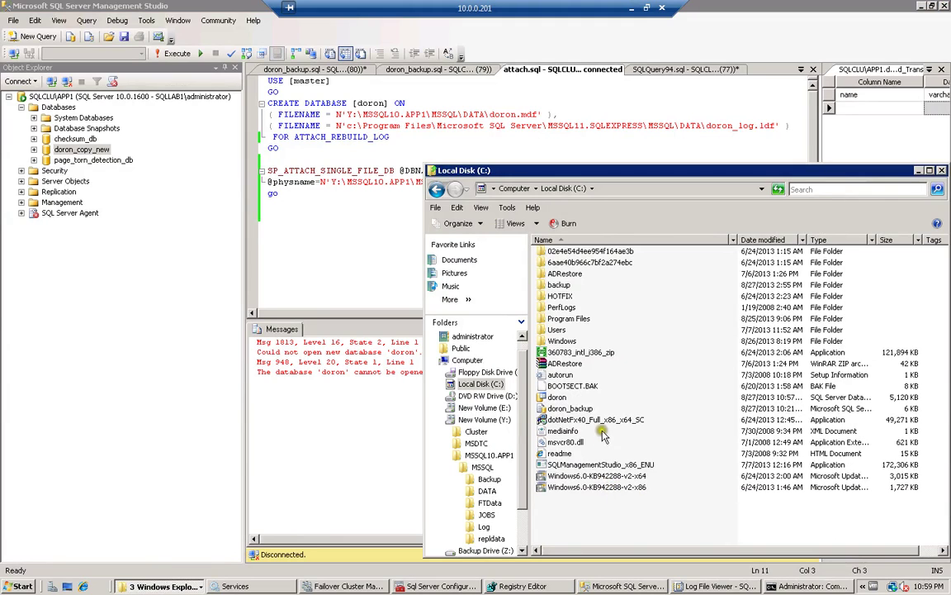
click(550, 400)
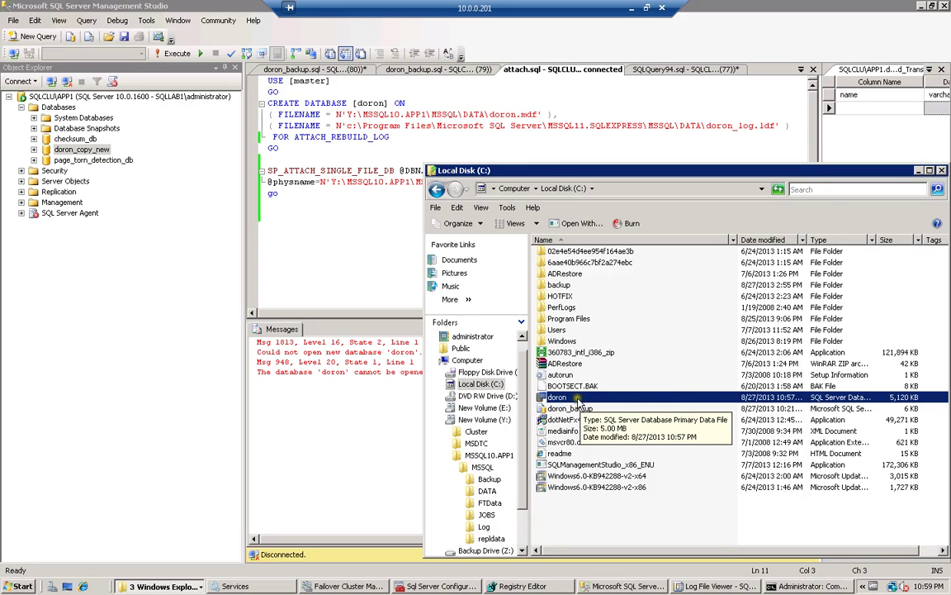
click(756, 240)
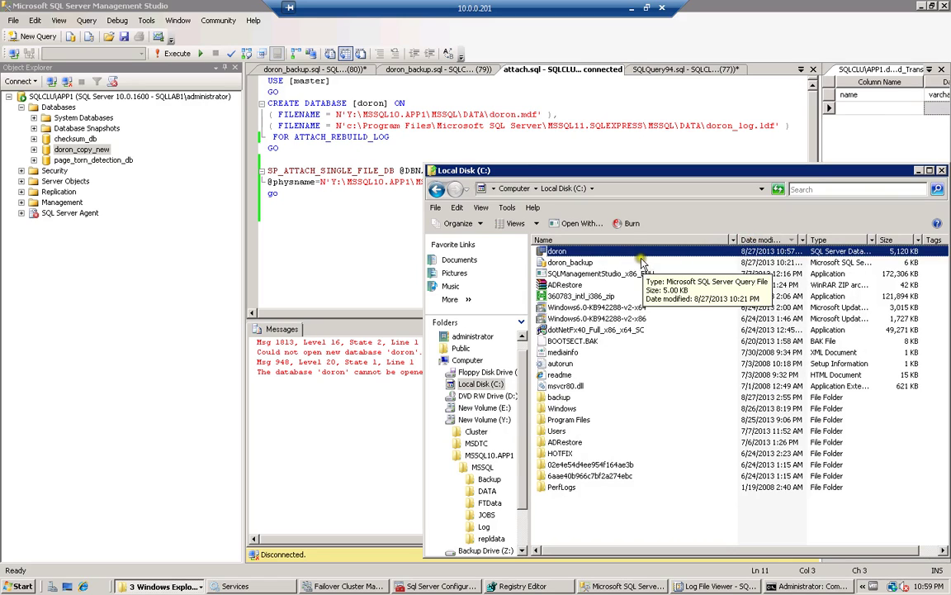
In Y:\MSSQL10.APP1\MSSQL\DATA, replace the old doron data file with the copied one and delete doron.bak
click(169, 586)
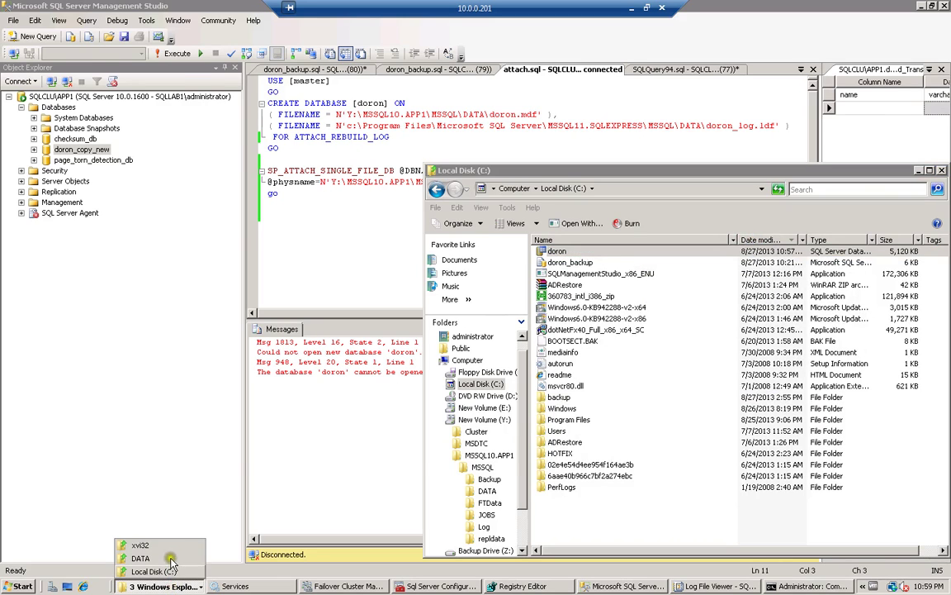
click(140, 558)
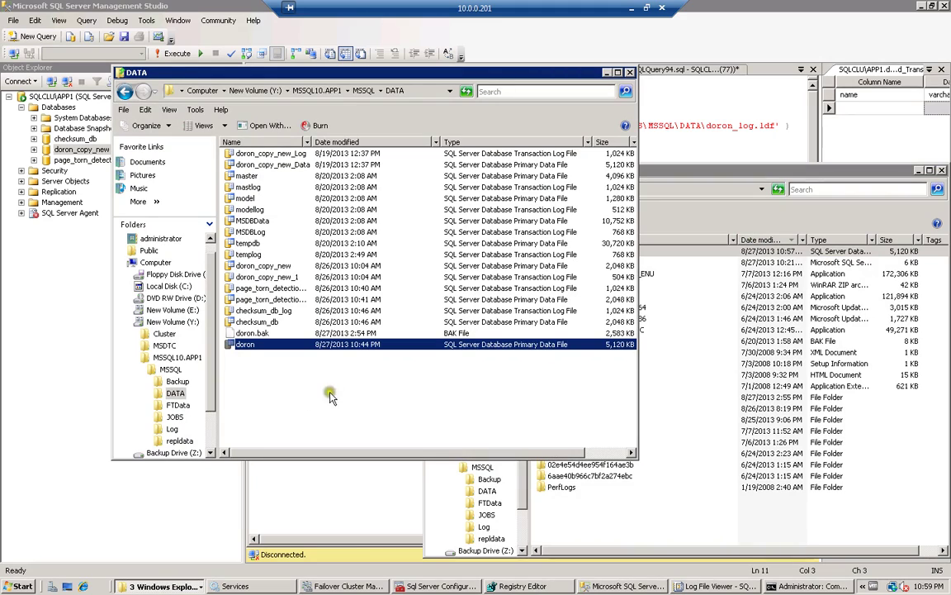
key(Delete)
key(Return)
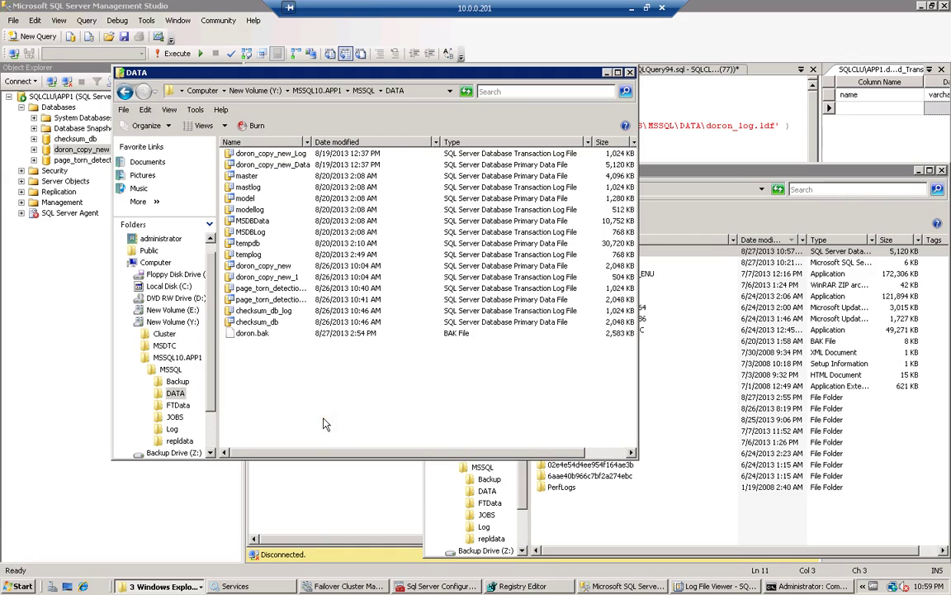
click(243, 337)
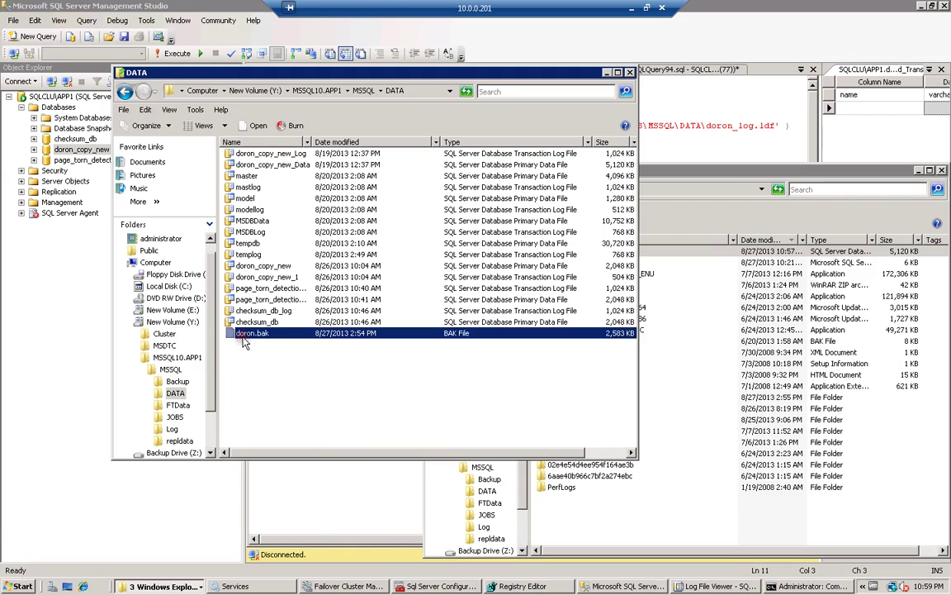
key(Delete)
key(Return)
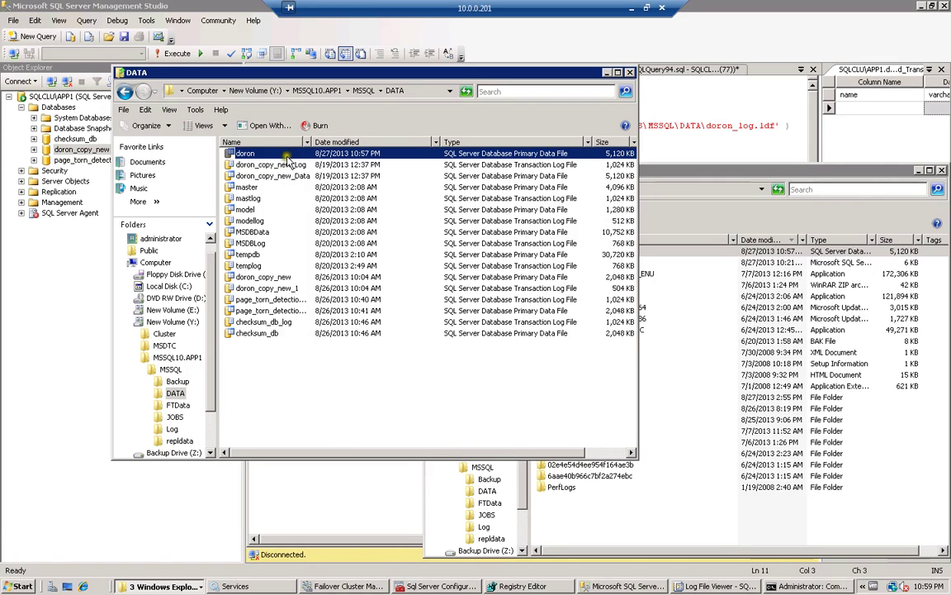
Try to attach Y:\MSSQL10.APP1\MSSQL\DATA\doron.mdf as database doron on the SQLCLU\APP1 server in Management Studio
click(53, 297)
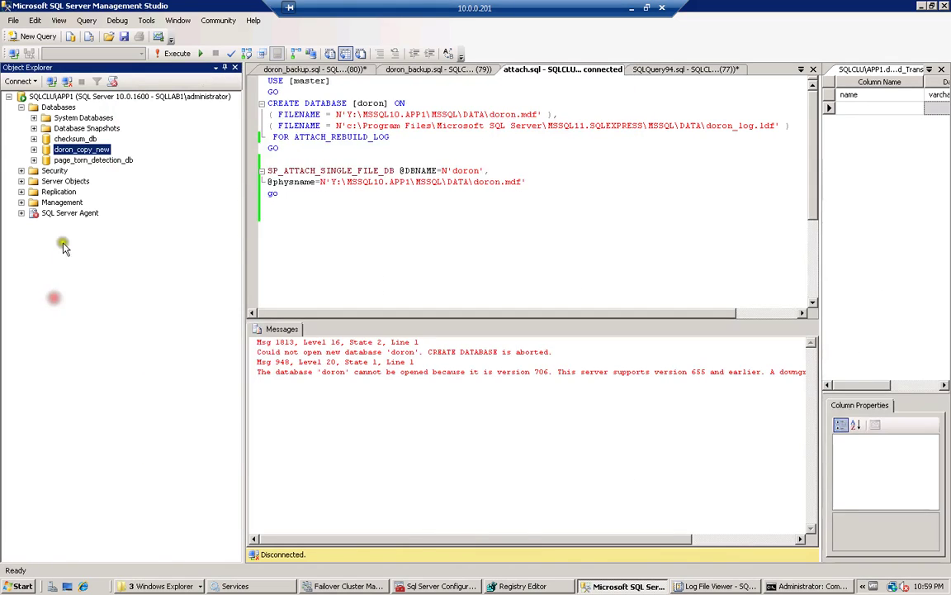
right_click(60, 108)
click(122, 137)
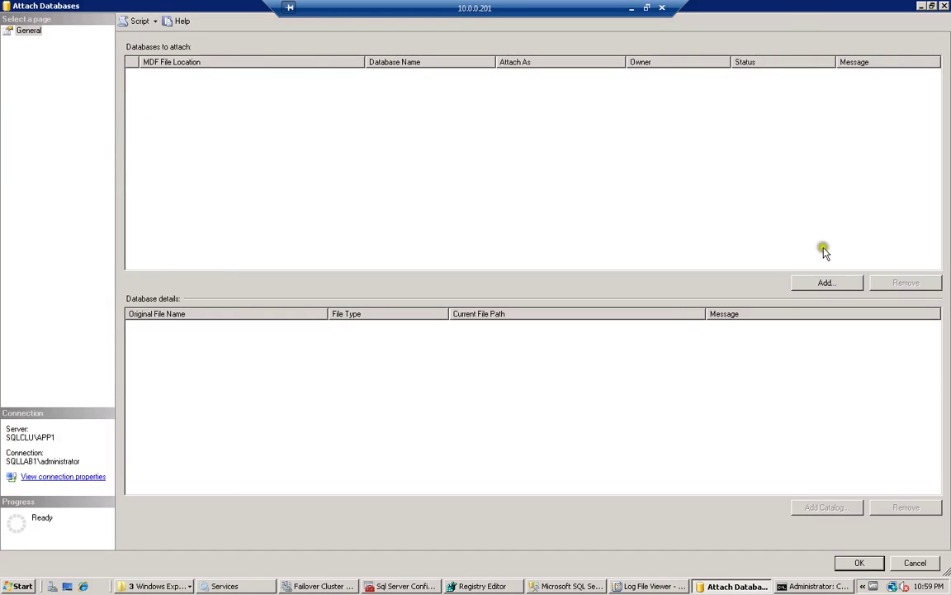
click(827, 283)
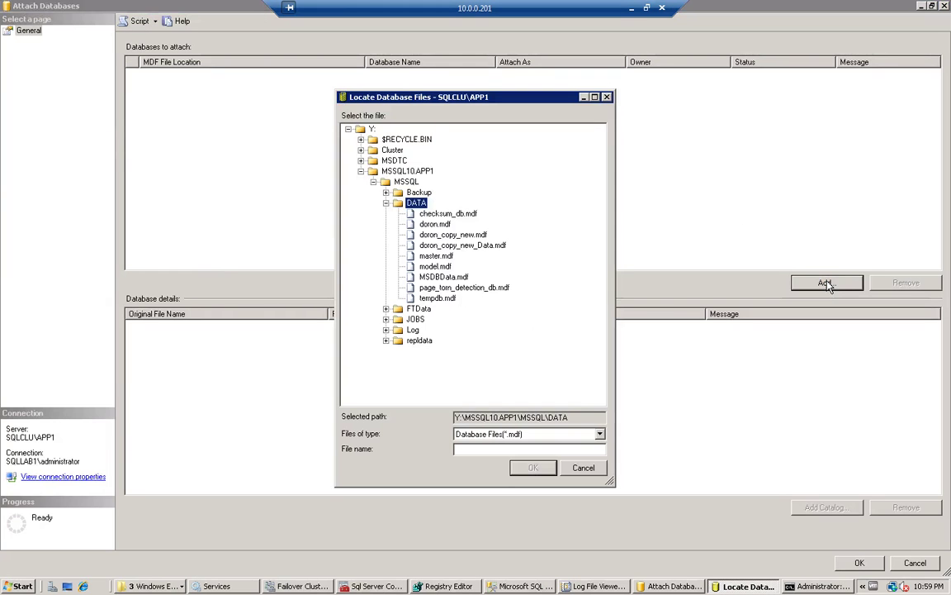
double_click(435, 224)
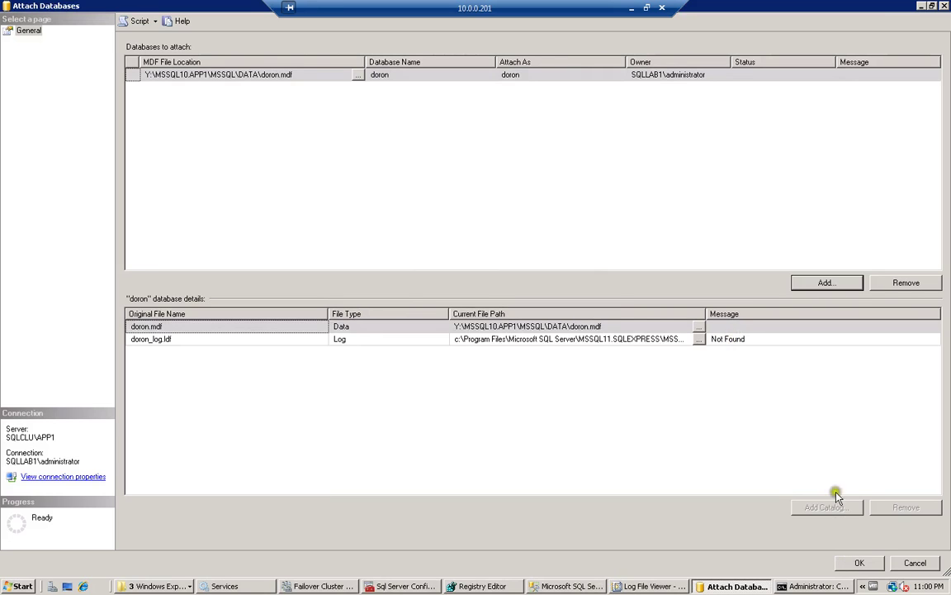
click(857, 563)
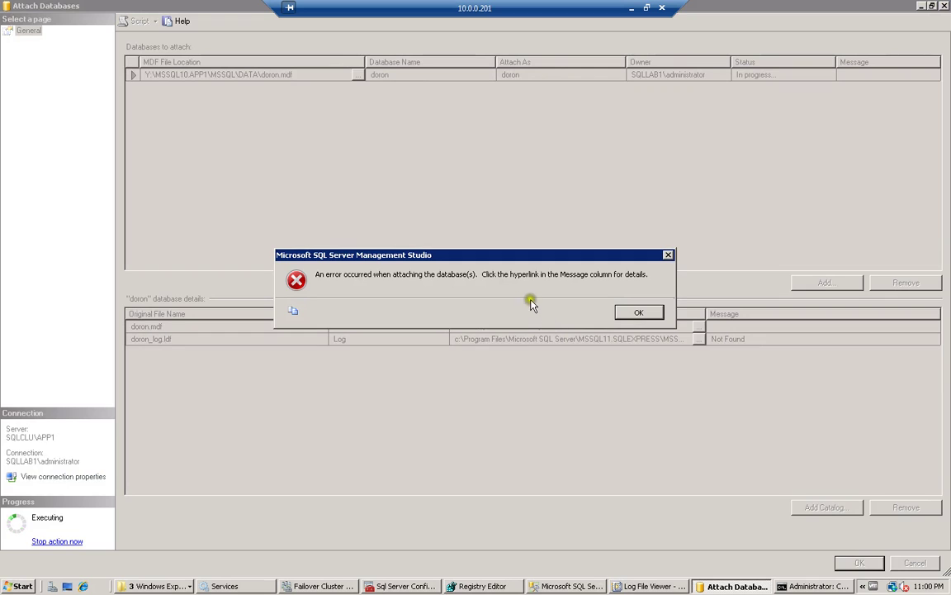
click(636, 311)
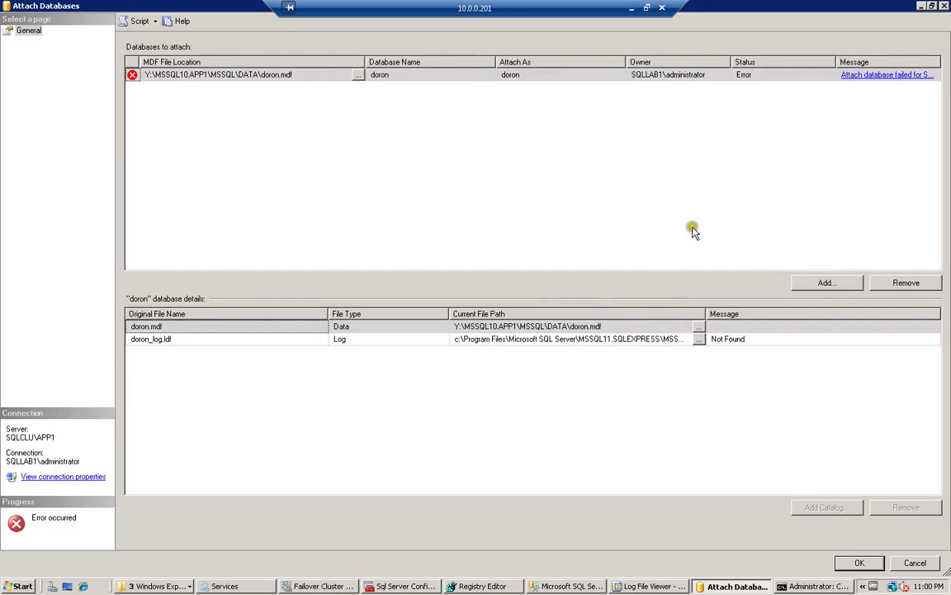
Read the error details of the attach attempt and close the Attach Databases dialog
click(856, 77)
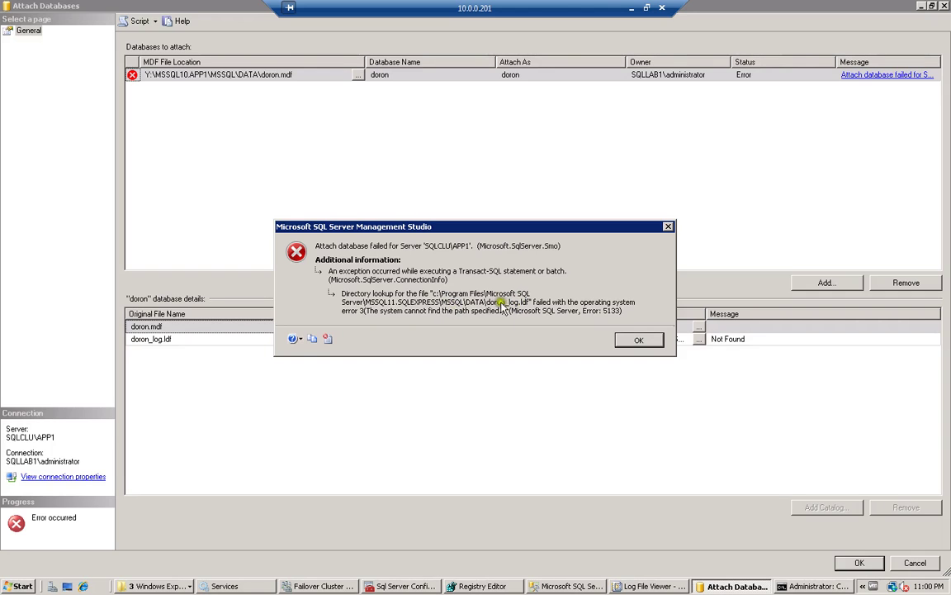
click(631, 339)
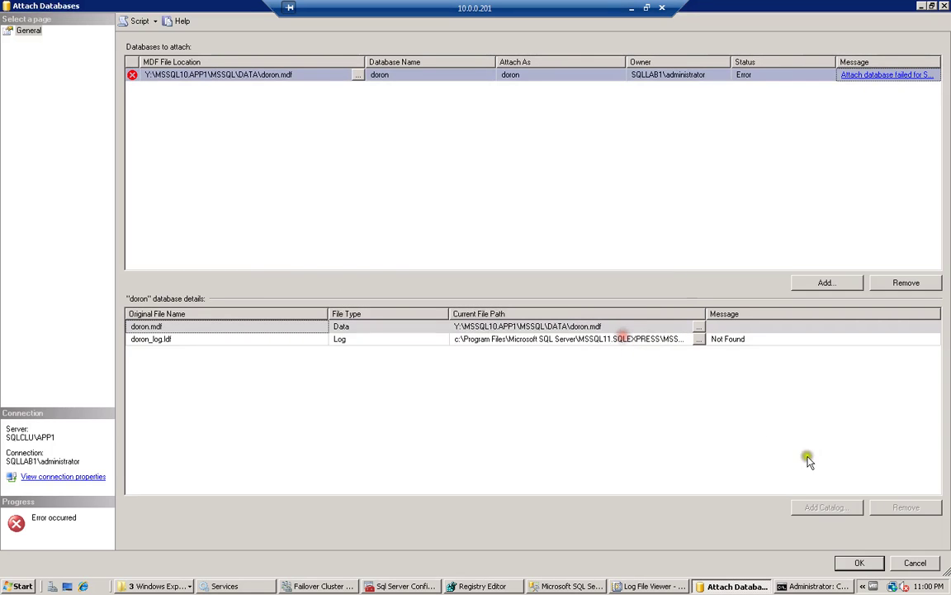
click(911, 563)
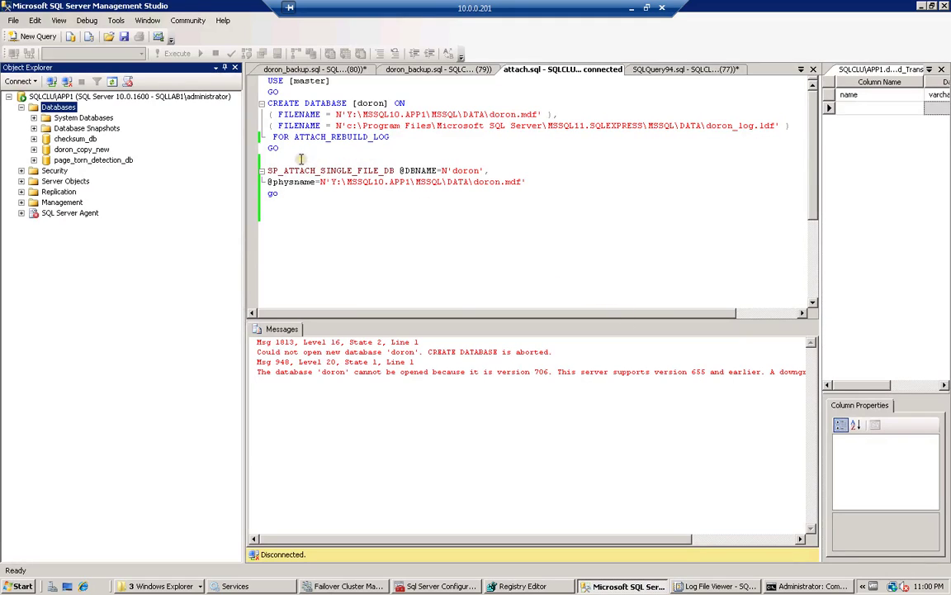
Execute only the SP_ATTACH_SINGLE_FILE_DB statement for doron with Y:\MSSQL10.APP1\MSSQL\DATA\doron.mdf from attach.sql
drag(272, 104, 409, 149)
click(411, 151)
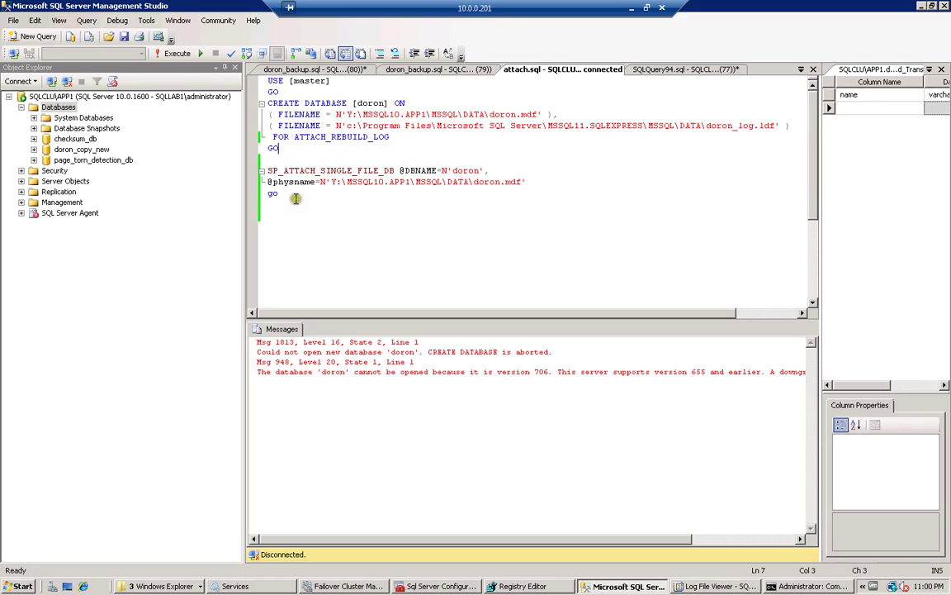
drag(281, 194, 259, 170)
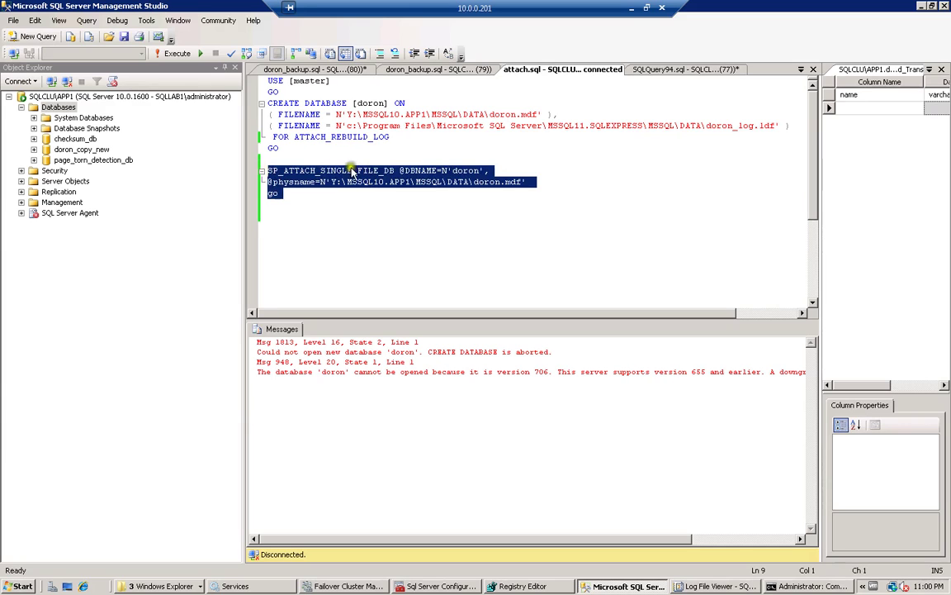
click(175, 54)
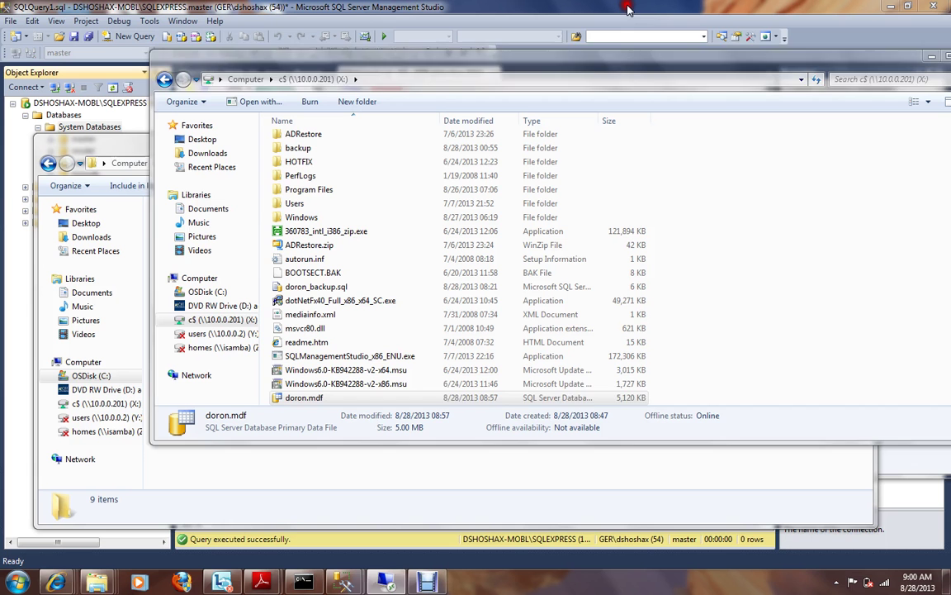
Switch back to the local SQLEXPRESS Management Studio and try to attach doron.mdf from its DATA folder without the log file
click(631, 8)
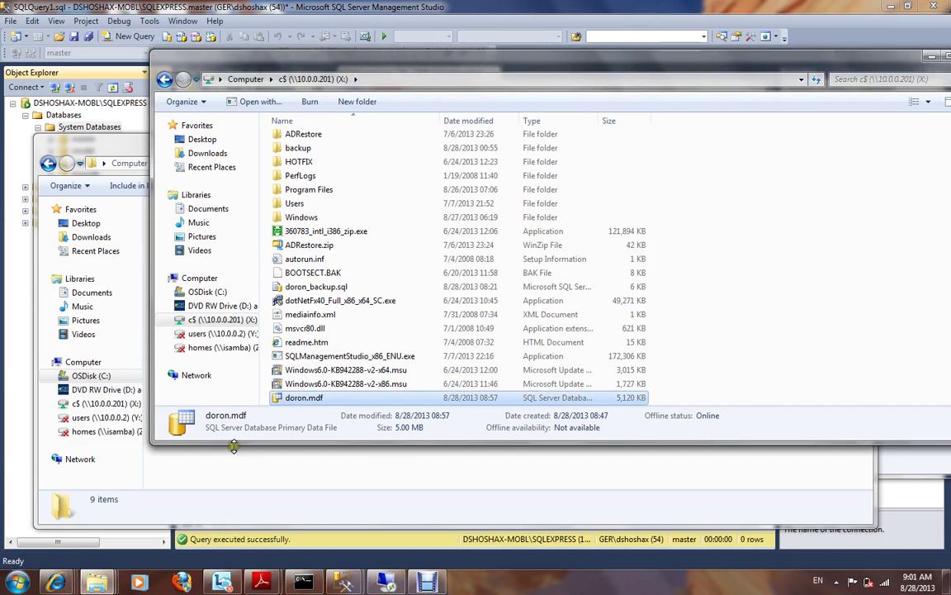
click(12, 408)
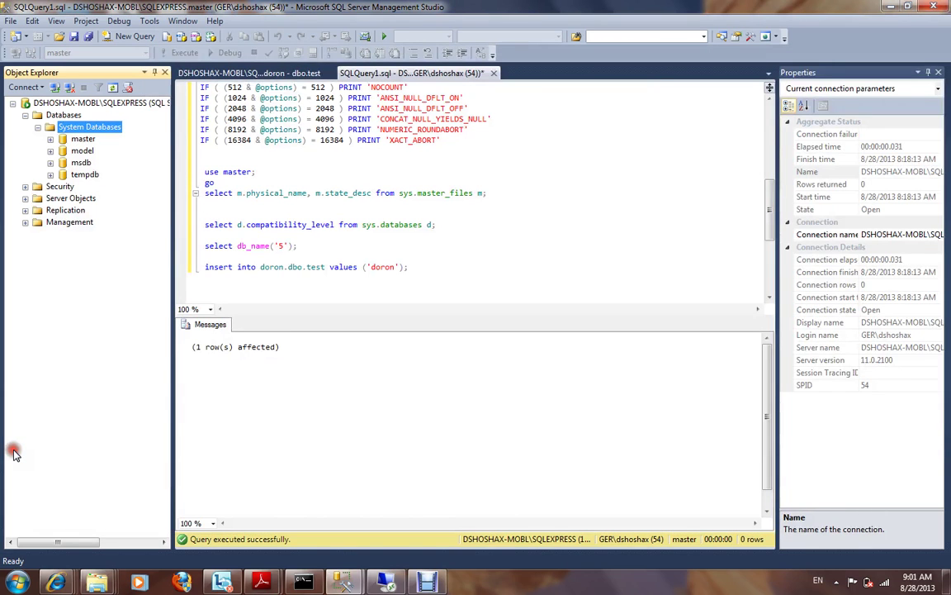
right_click(71, 115)
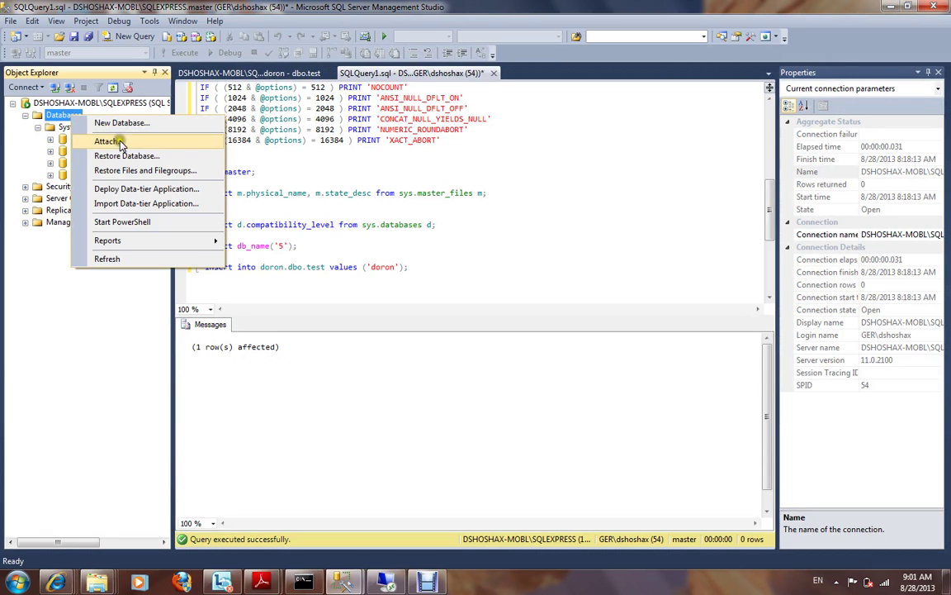
click(121, 144)
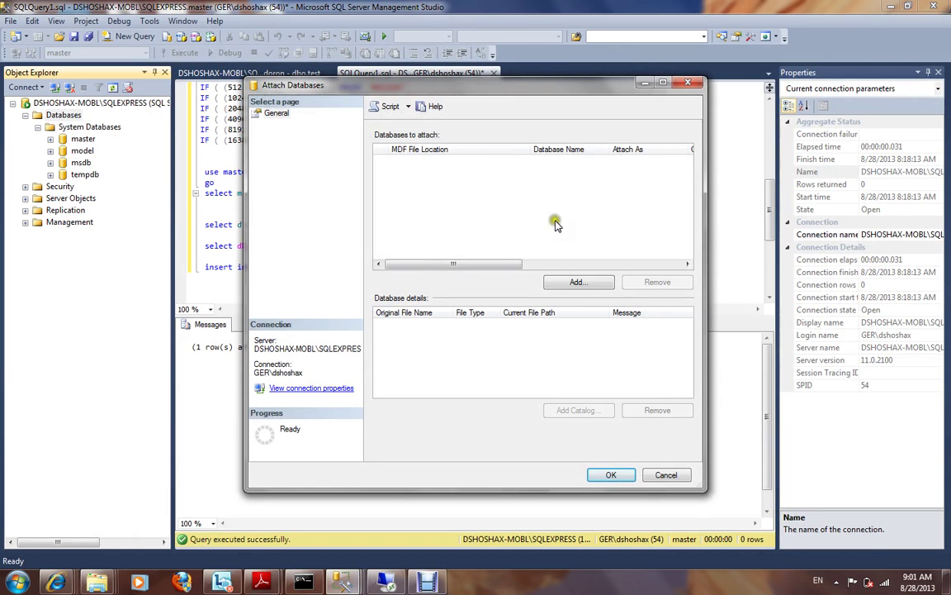
click(576, 281)
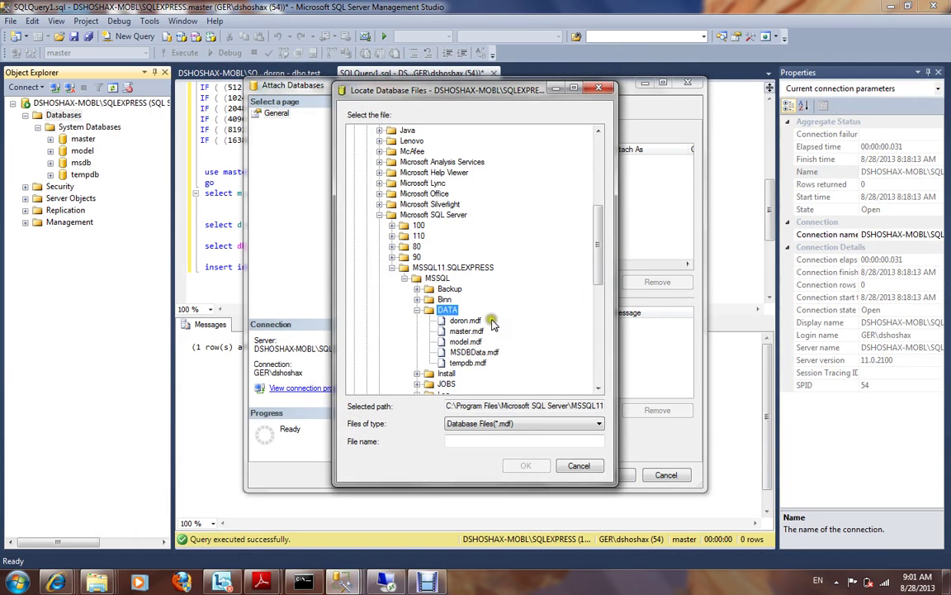
double_click(489, 320)
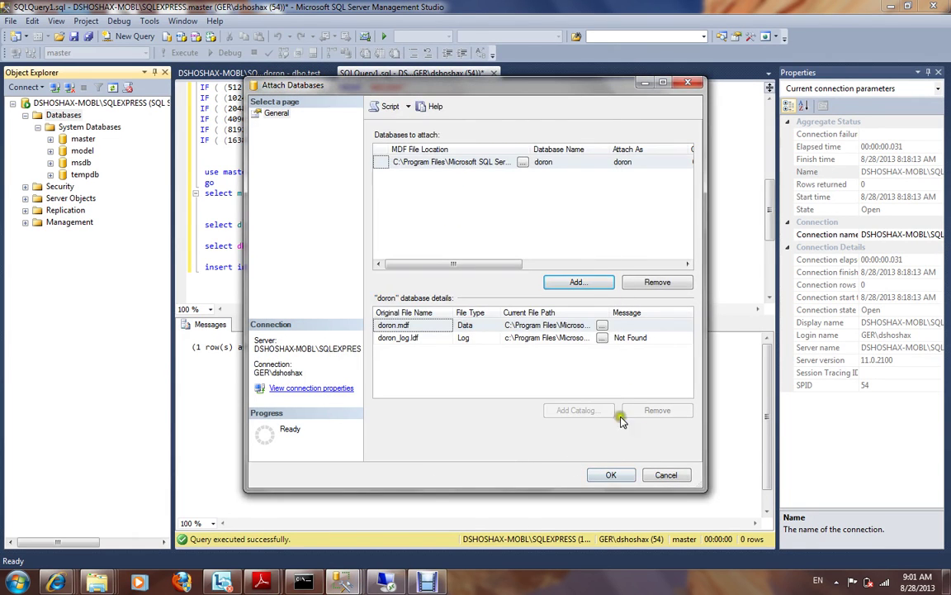
click(611, 475)
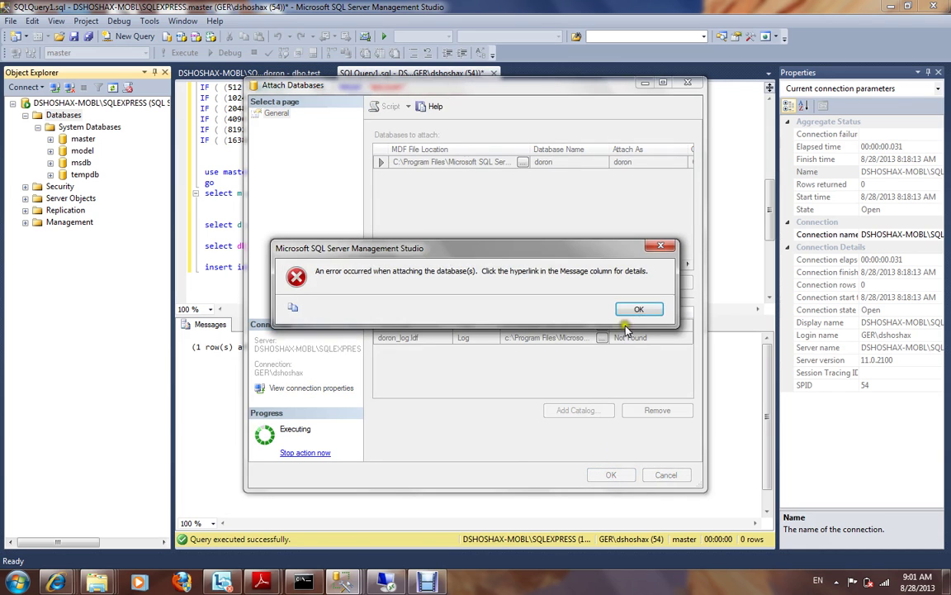
click(643, 310)
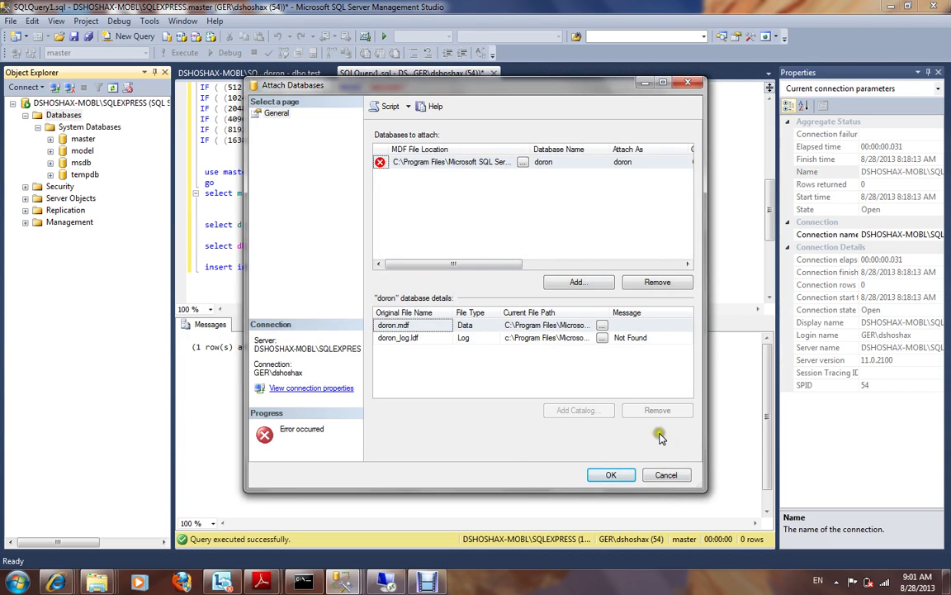
click(665, 474)
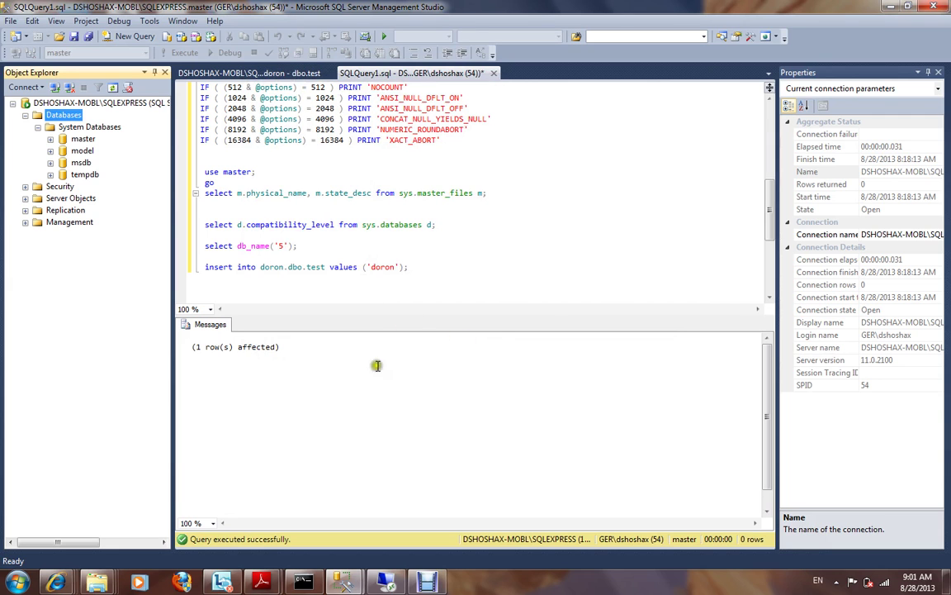
Switch to the local SQLEXPRESS server, attach doron with SP_ATTACH_SINGLE_FILE_DB using doron.mdf from its MSSQL11.SQLEXPRESS\MSSQL\DATA folder, and refresh the database list
click(406, 583)
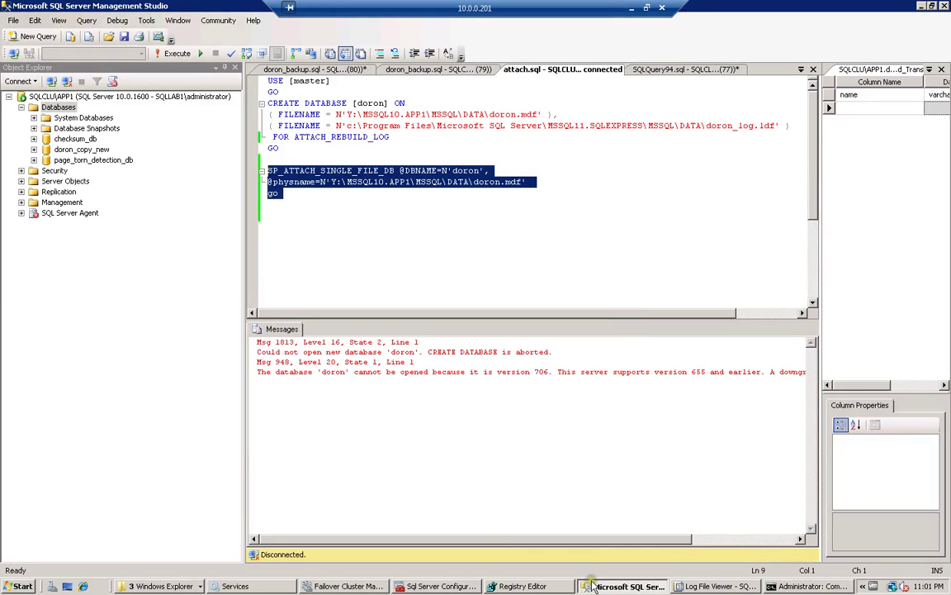
click(633, 7)
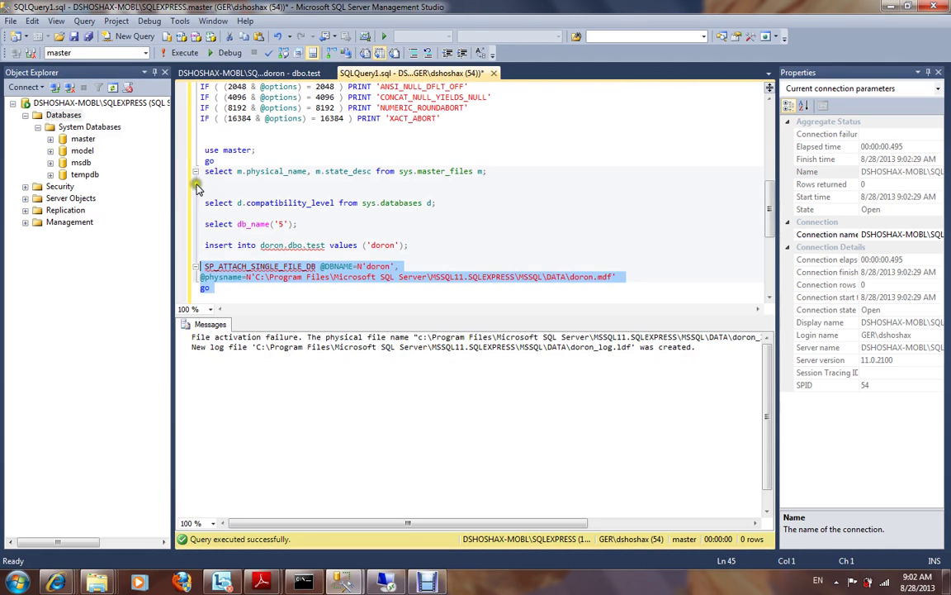
click(203, 267)
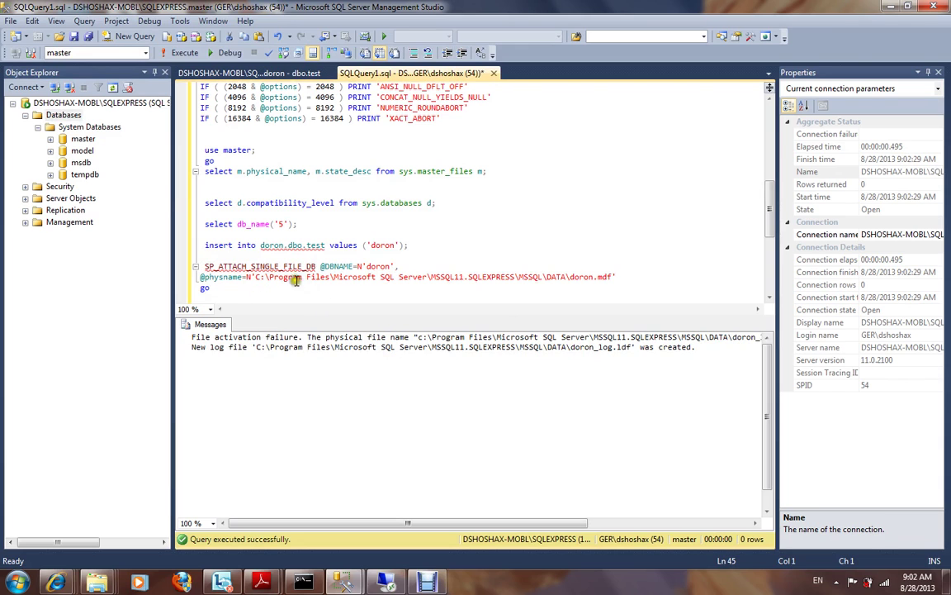
click(112, 87)
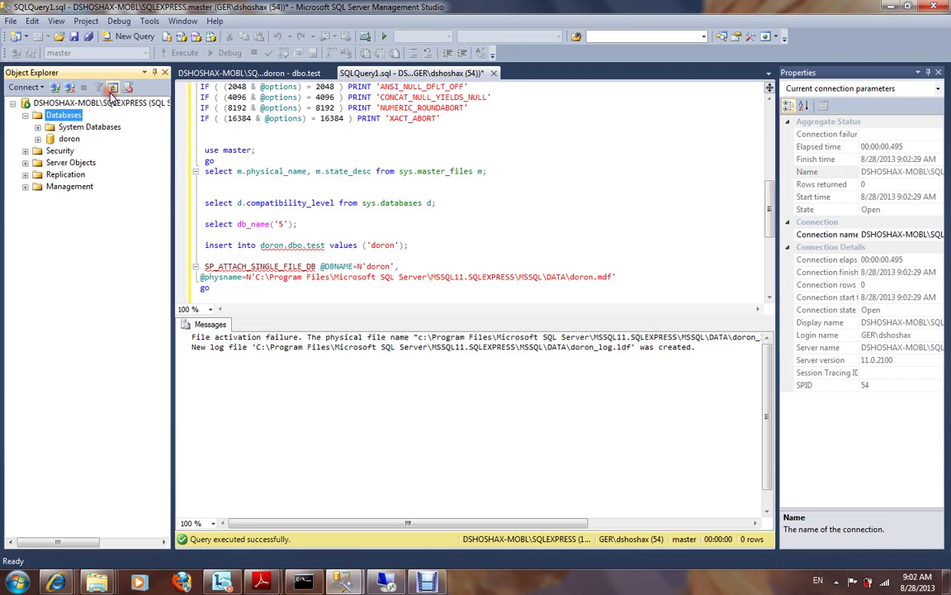
double_click(63, 130)
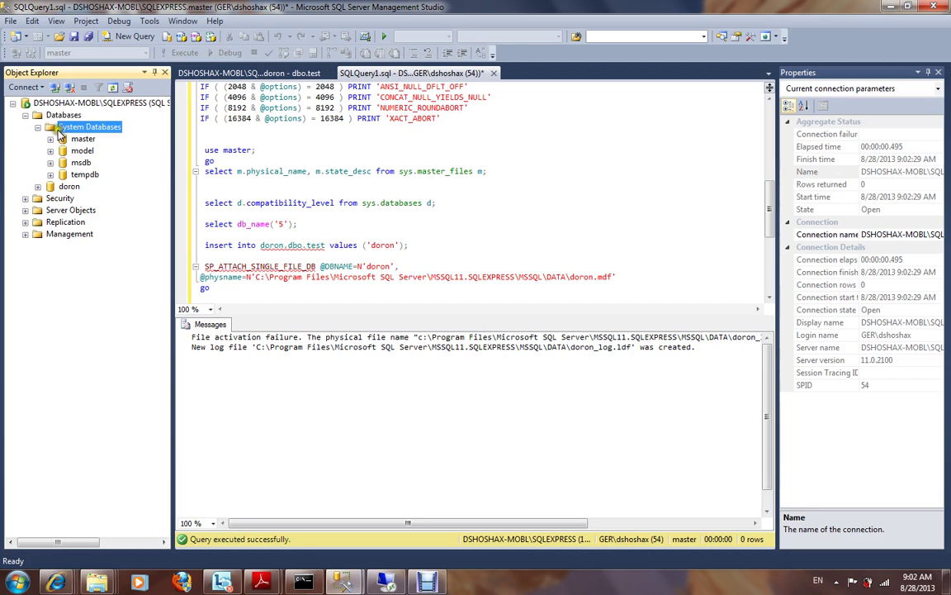
click(37, 126)
Start a full backup of the doron database, remove the default destination, and make it a copy-only backup
click(70, 140)
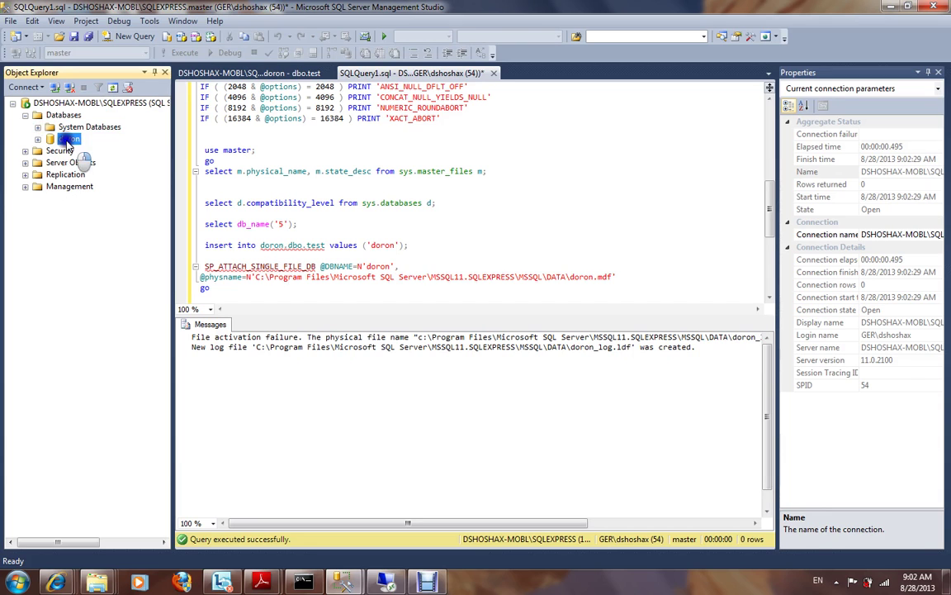
right_click(69, 141)
mouse_move(124, 196)
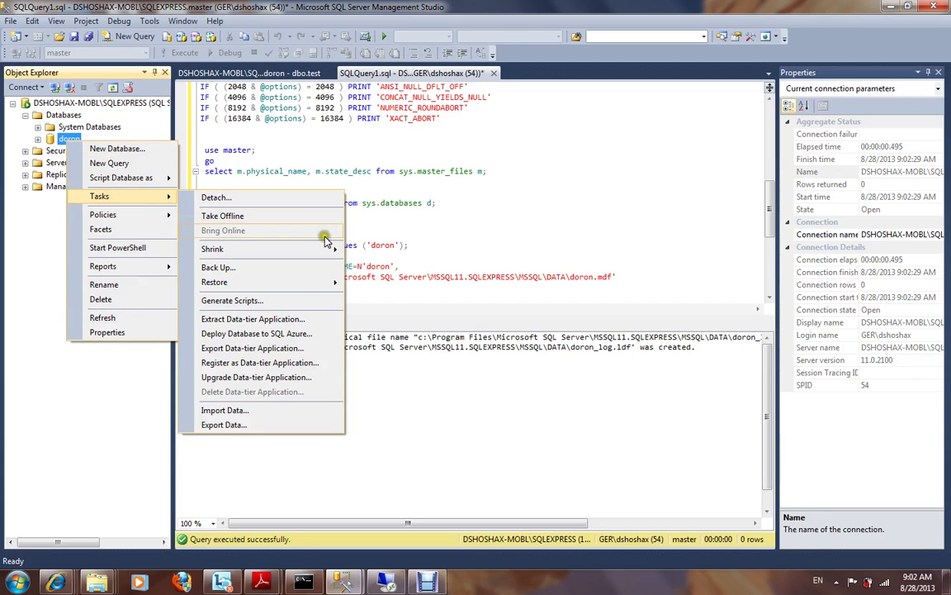
click(318, 267)
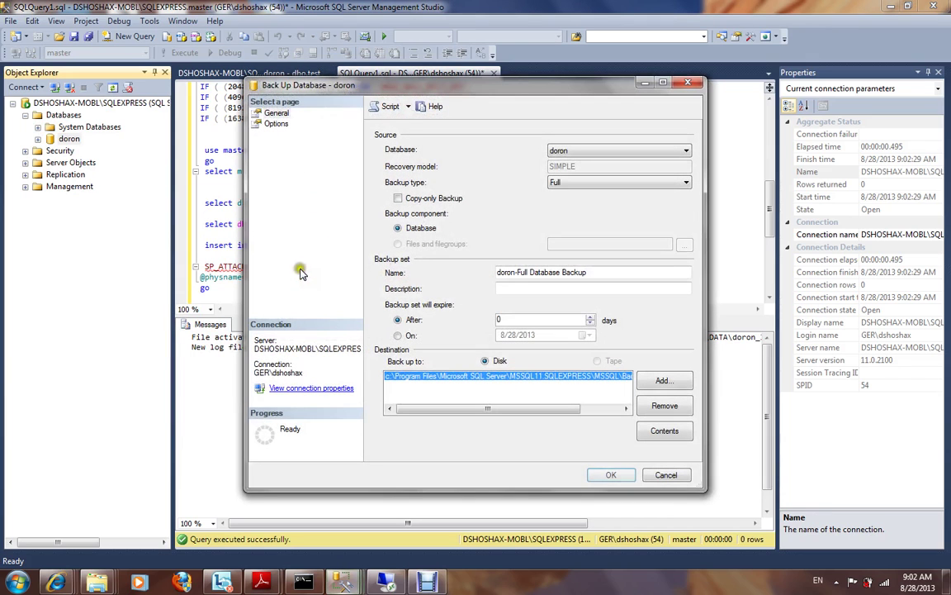
click(680, 409)
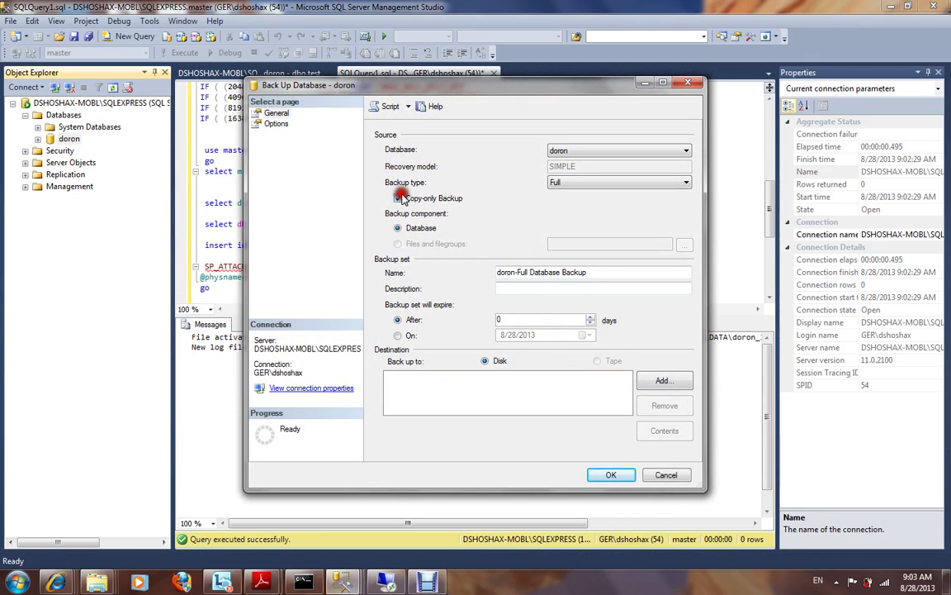
click(398, 198)
Add doron.bak in the MSSQL11.SQLEXPRESS\MSSQL\Backup folder as the disk destination of the backup
click(661, 379)
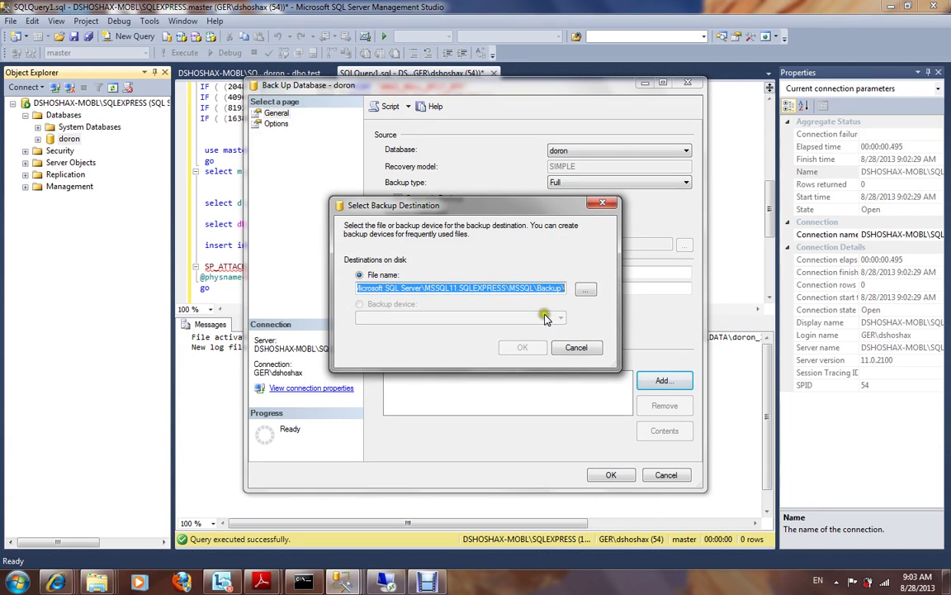
click(584, 290)
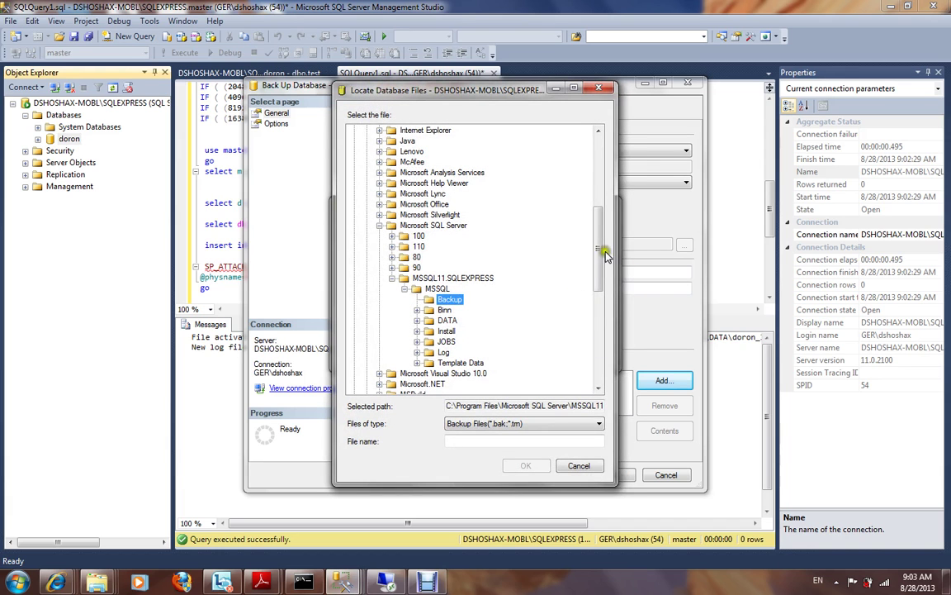
drag(595, 244, 577, 256)
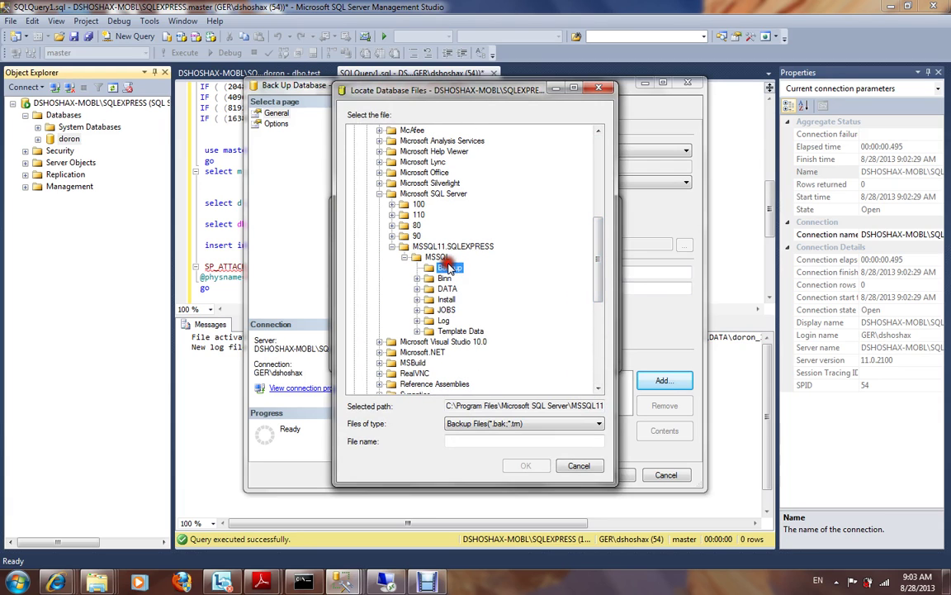
click(595, 406)
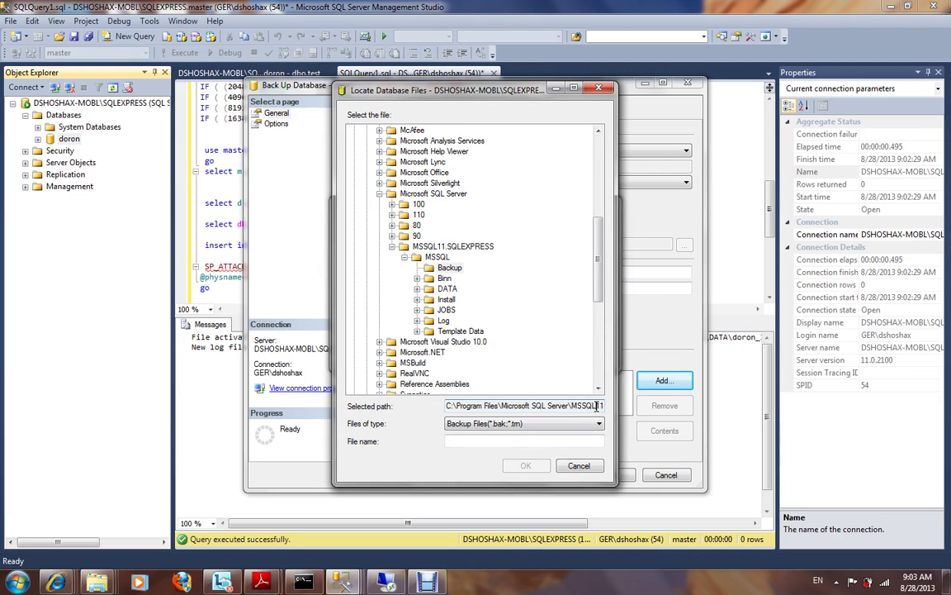
click(545, 443)
text(doron.bak)
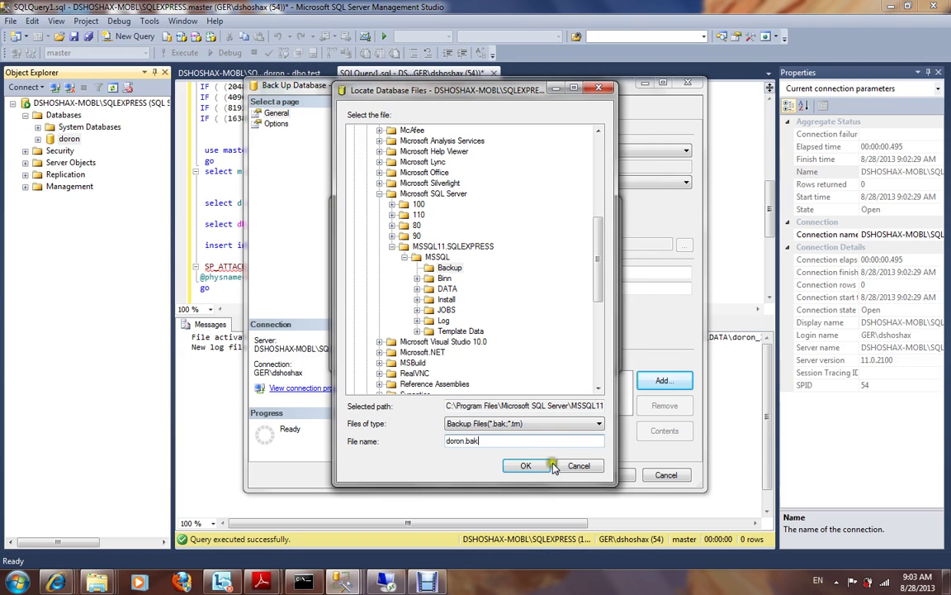
click(535, 466)
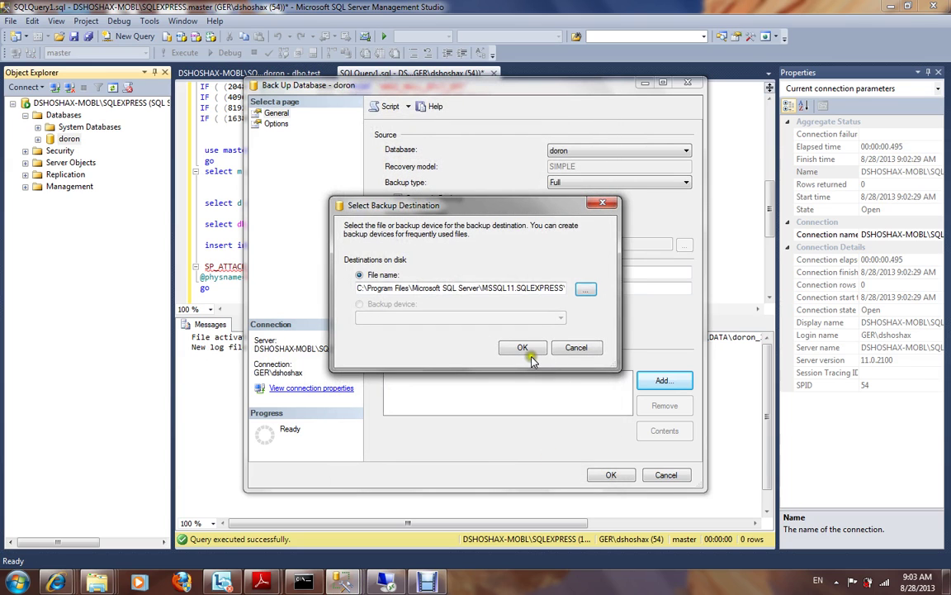
click(524, 350)
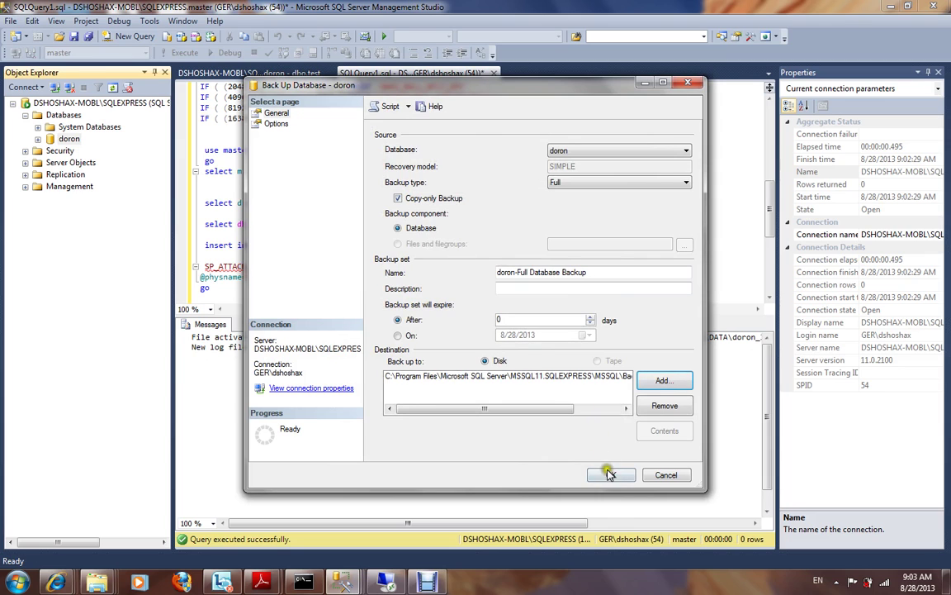
Review the backup options, run the doron backup, and dismiss the completion message
click(274, 115)
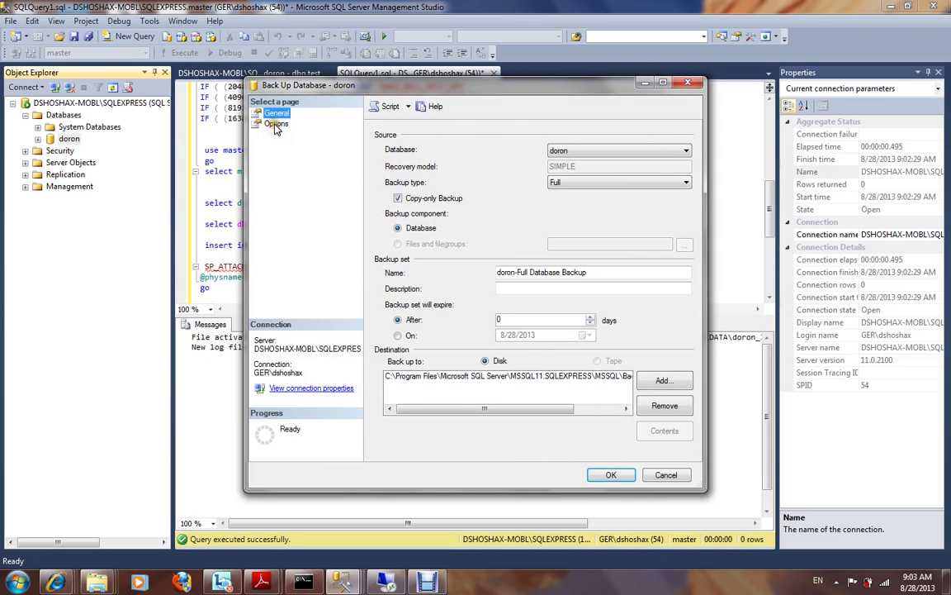
click(276, 125)
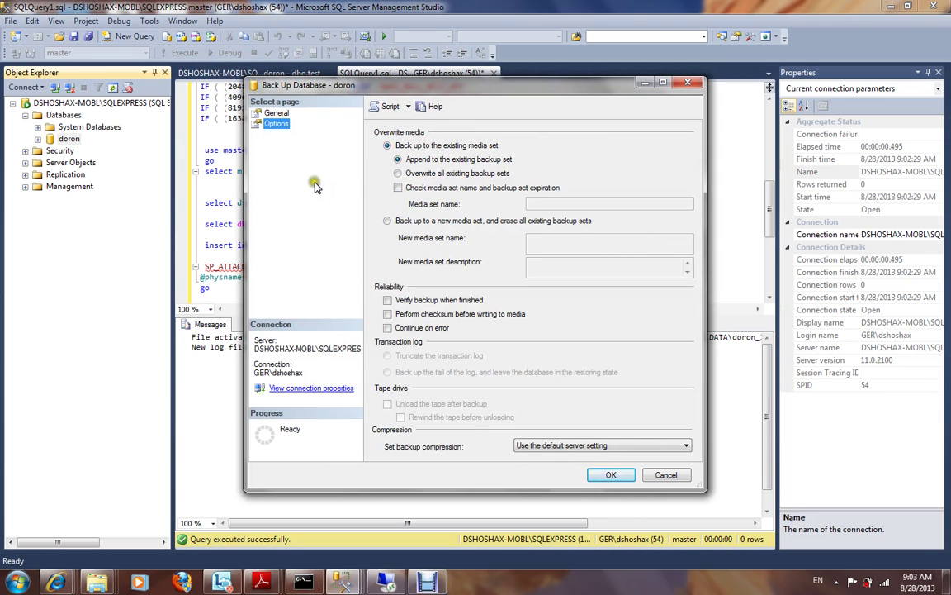
click(276, 113)
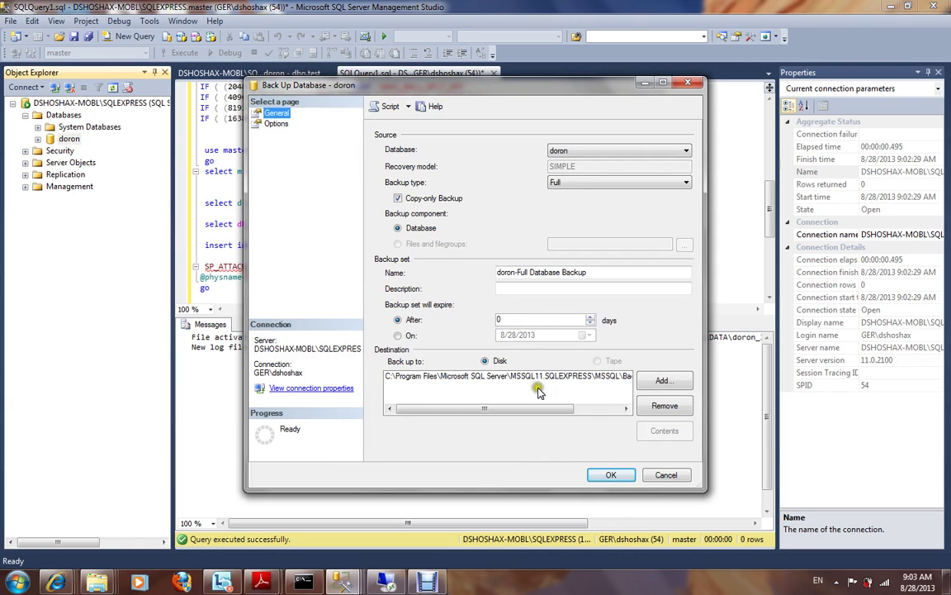
click(611, 475)
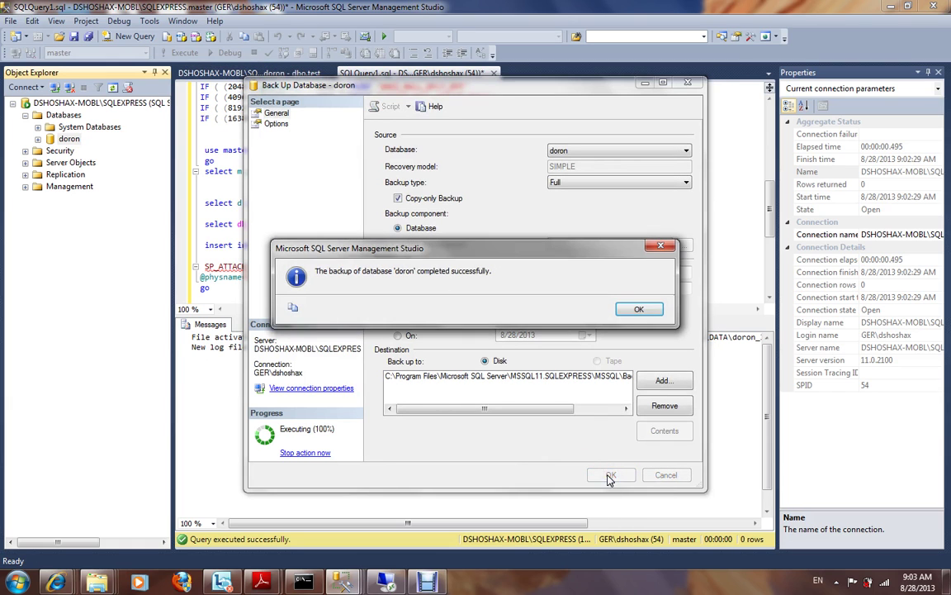
click(630, 308)
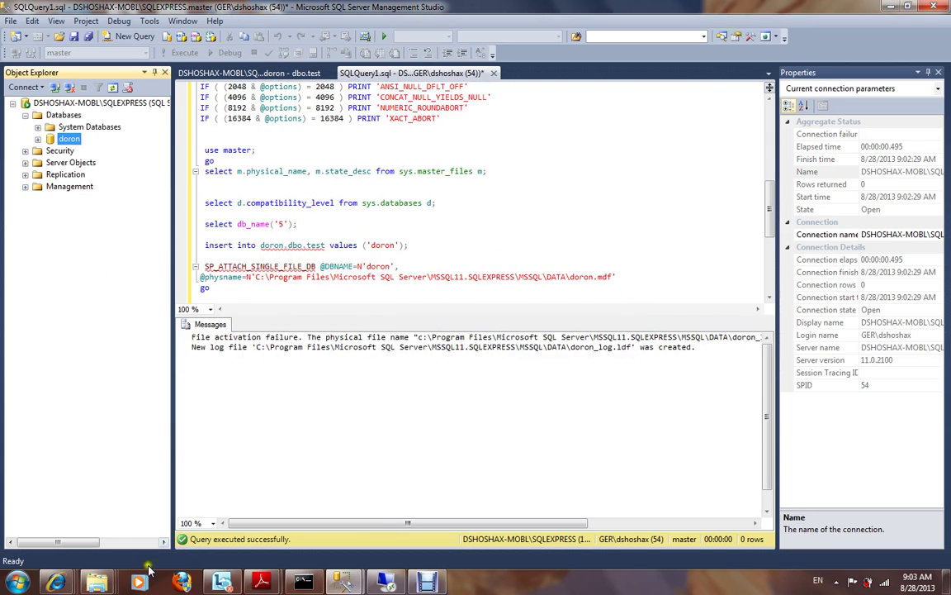
Switch to Windows Explorer and open the local C:\Program Files\Microsoft SQL Server\MSSQL11.SQLEXPRESS\MSSQL\Backup folder
click(95, 583)
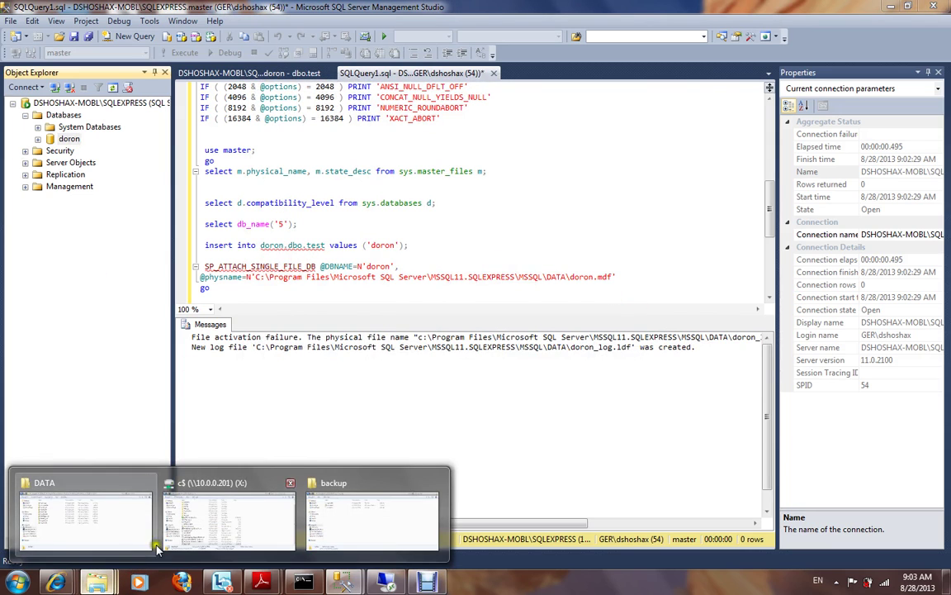
click(322, 539)
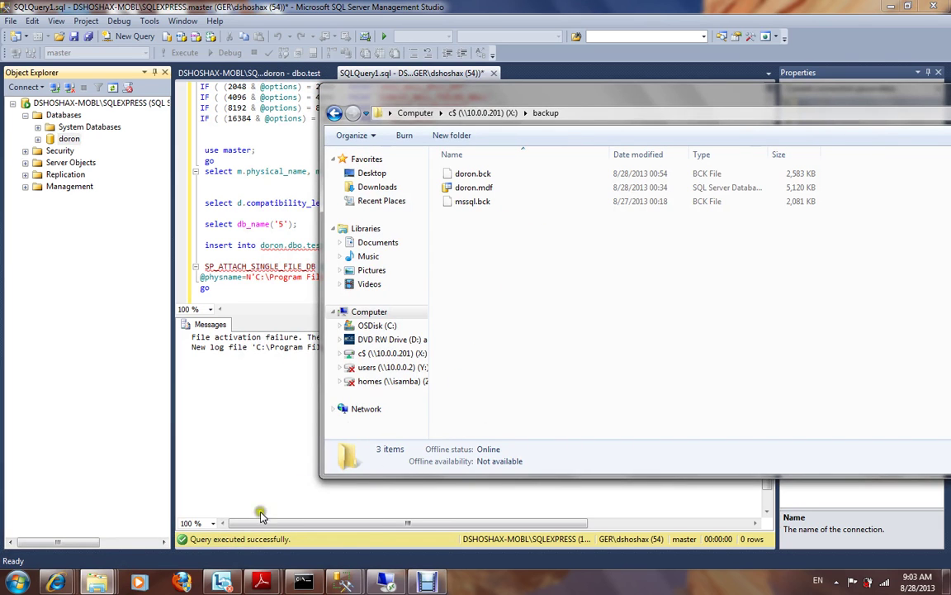
click(108, 578)
click(51, 520)
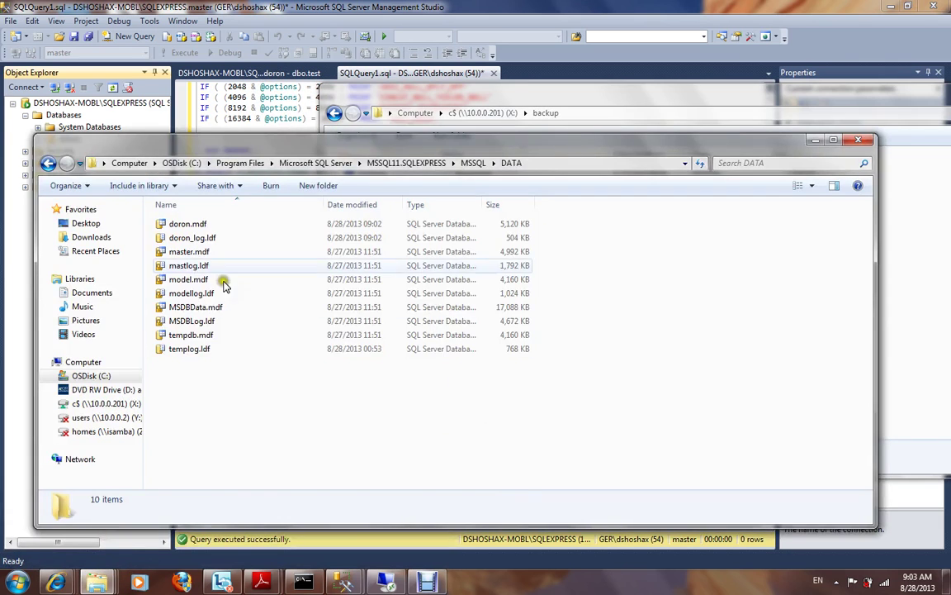
click(48, 162)
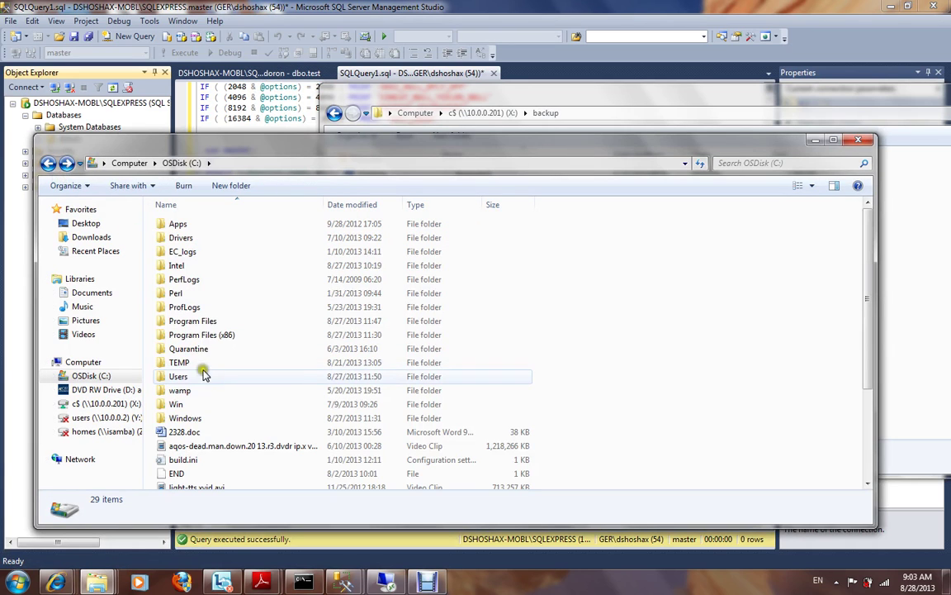
click(70, 163)
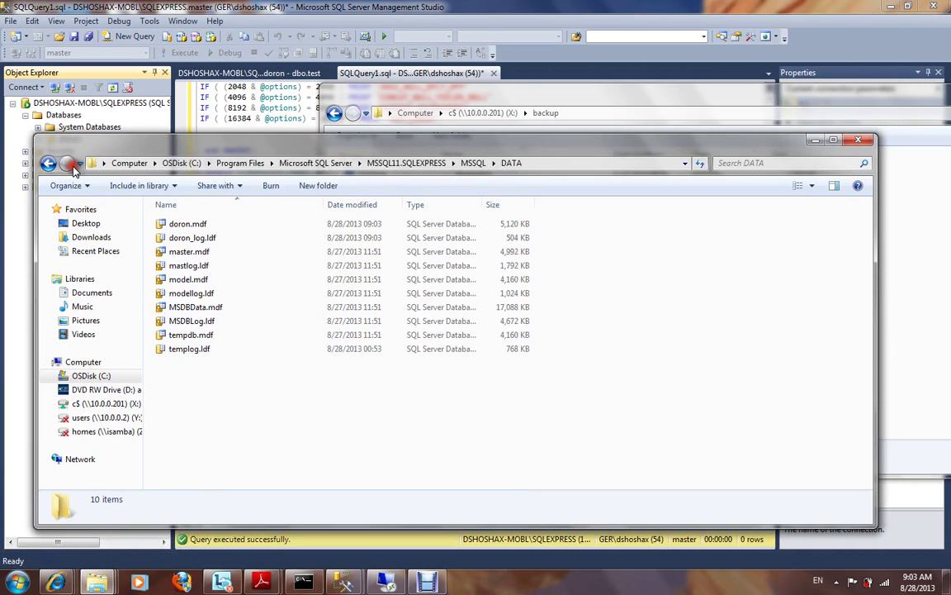
click(591, 162)
click(577, 160)
key(BackSpace)
key(BackSpace)
key(BackSpace)
key(BackSpace)
key(BackSpace)
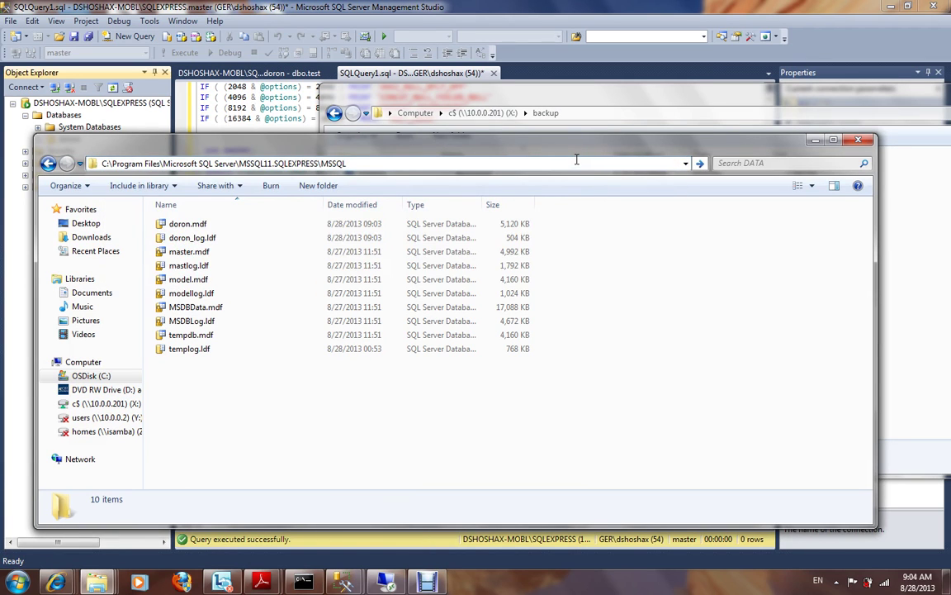
text(a)
key(Down)
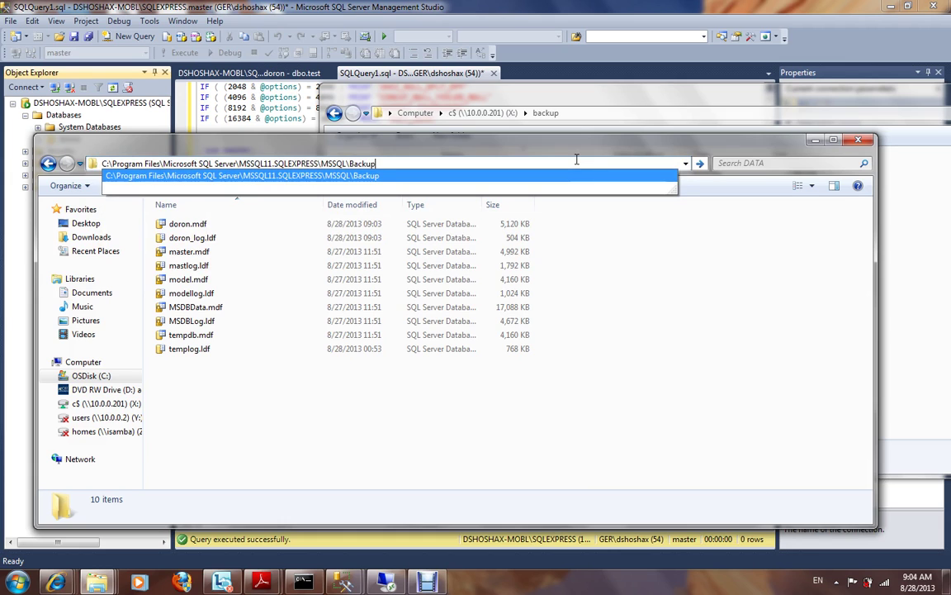
key(Return)
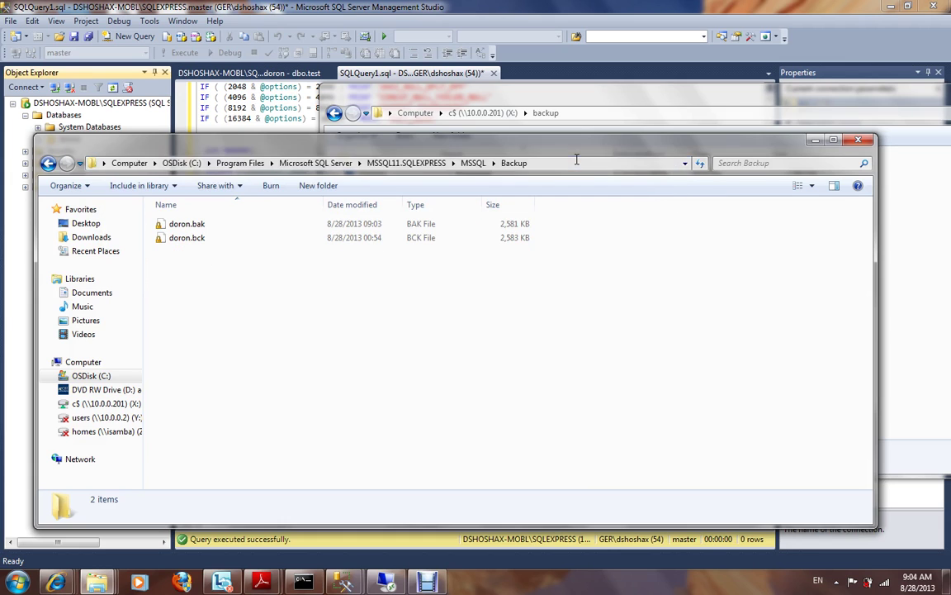
Select doron.bak in the Backup folder and bring up the folder window of the c$ share on 10.0.0.201 (X:)
click(189, 226)
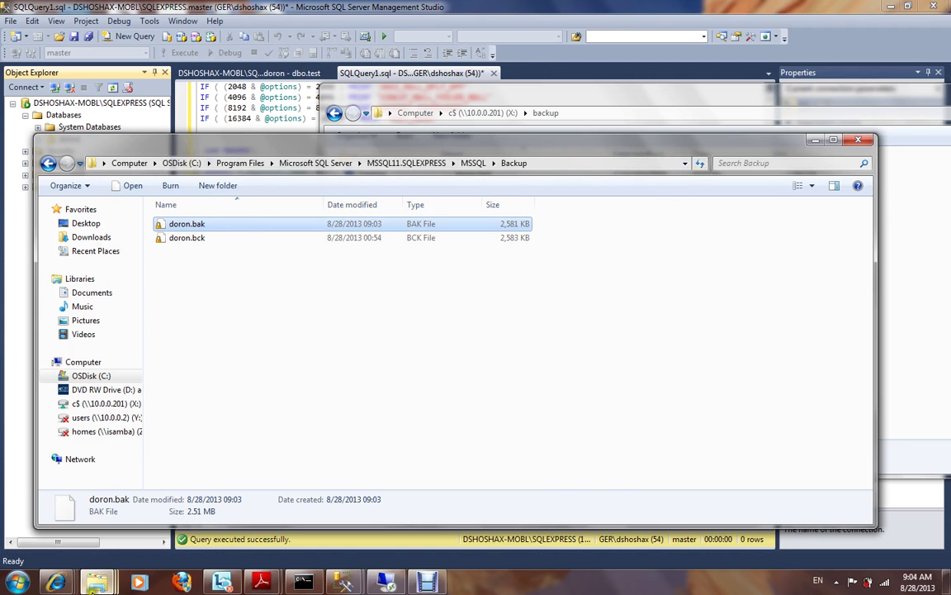
click(97, 583)
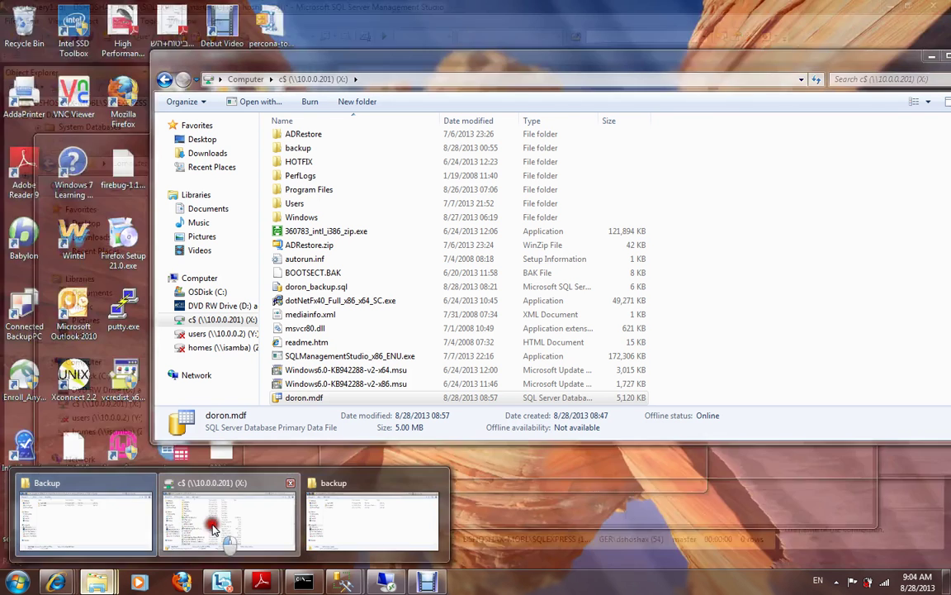
click(211, 527)
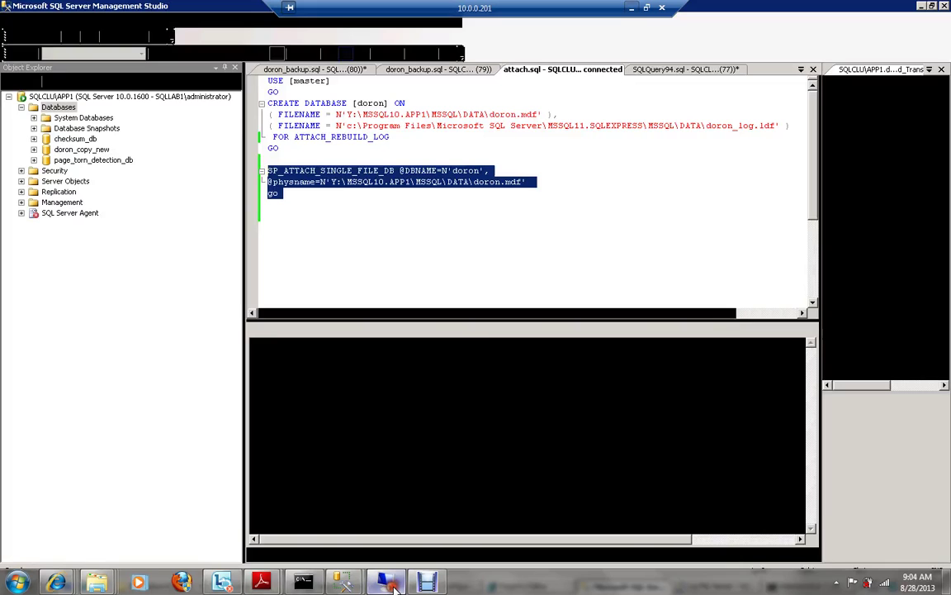
Switch to the 10.0.0.201 remote session and start a database restore with doron_copy_new as the destination database
click(407, 584)
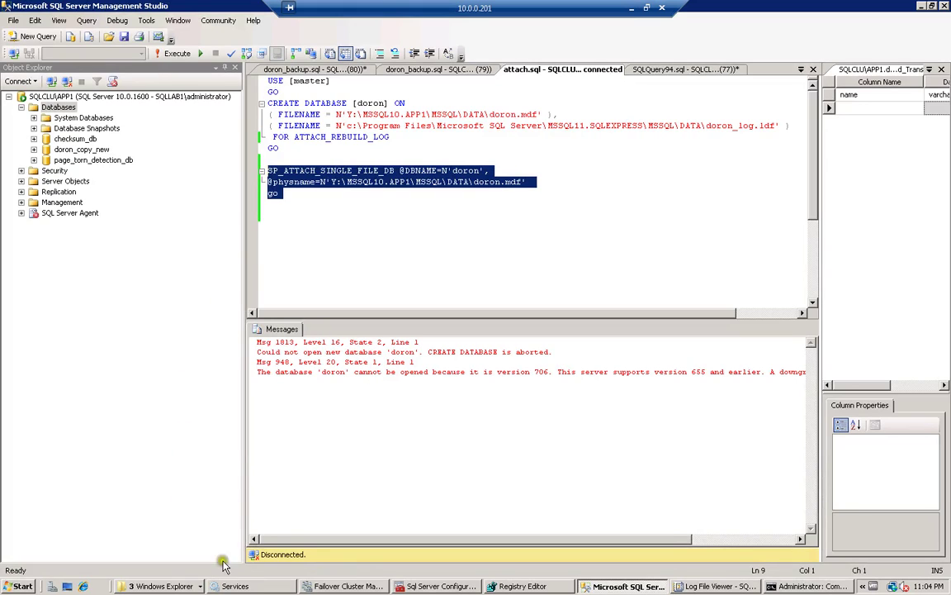
click(52, 108)
right_click(51, 108)
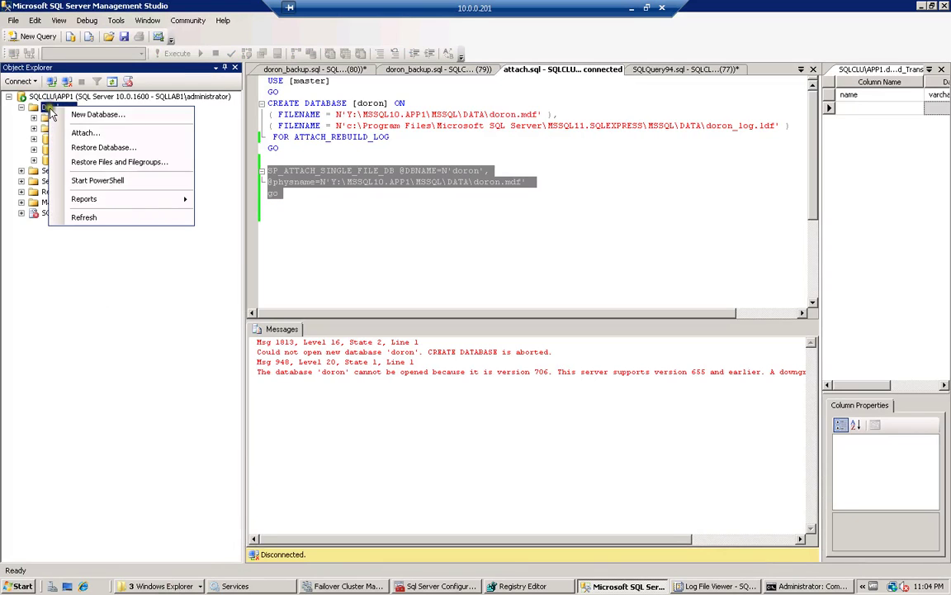
click(95, 149)
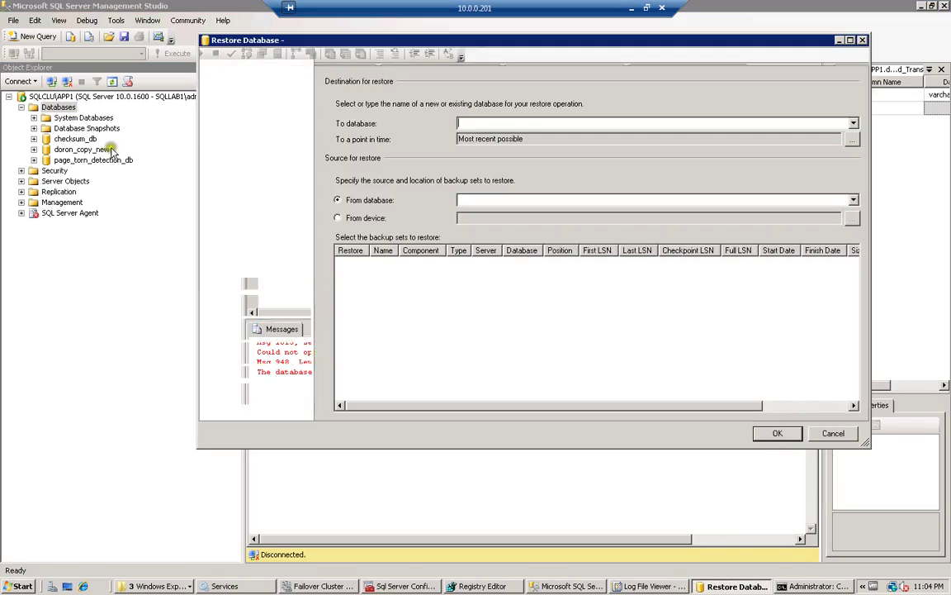
click(853, 123)
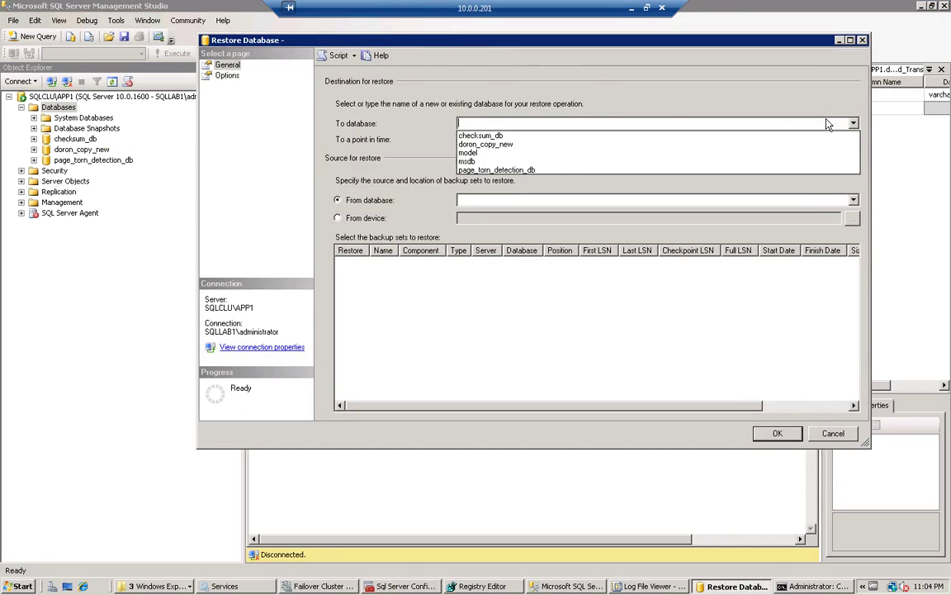
text(doron)
key(Tab)
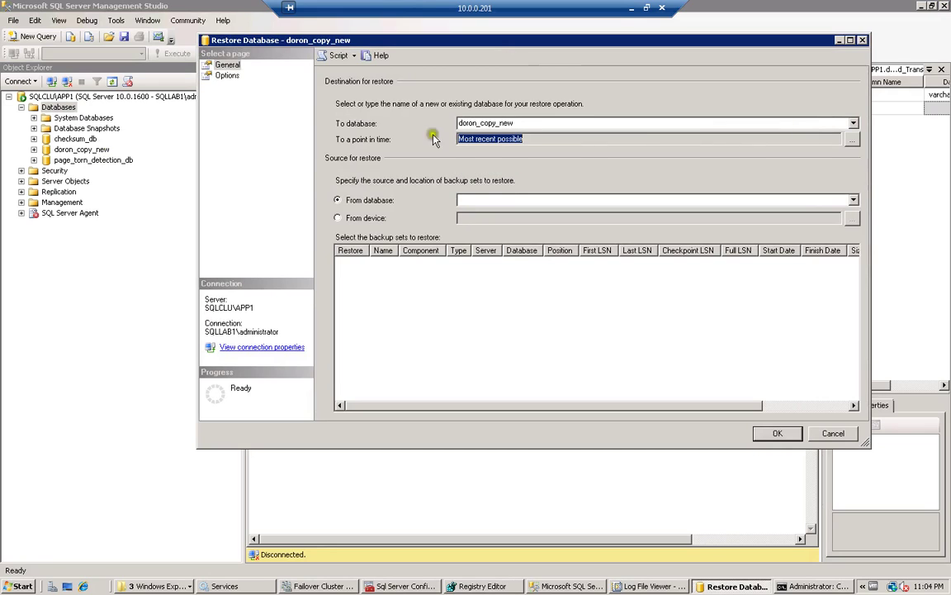
Set the restore source to a device, examine the files in the server's default Backup folder, and cancel the backup selection
click(374, 217)
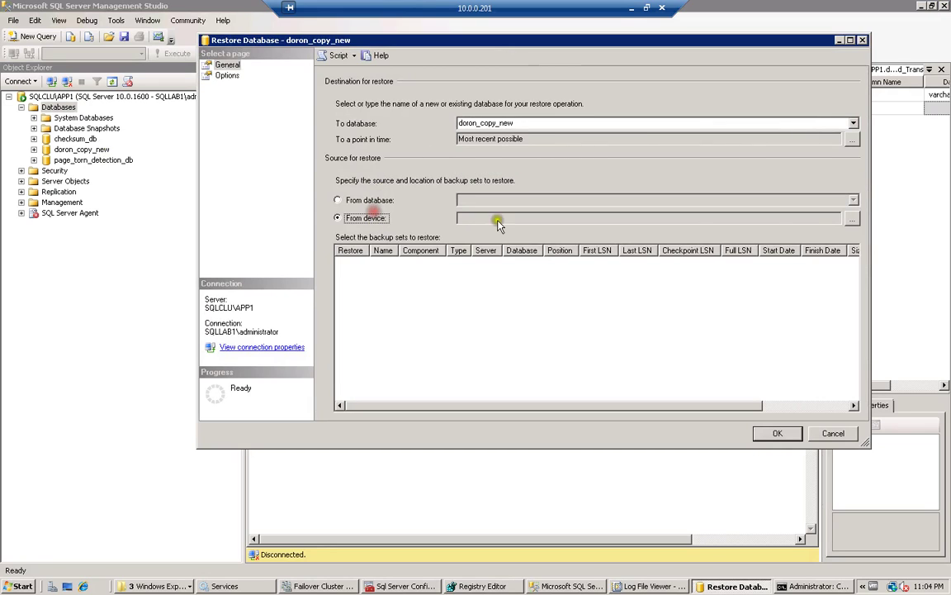
click(853, 218)
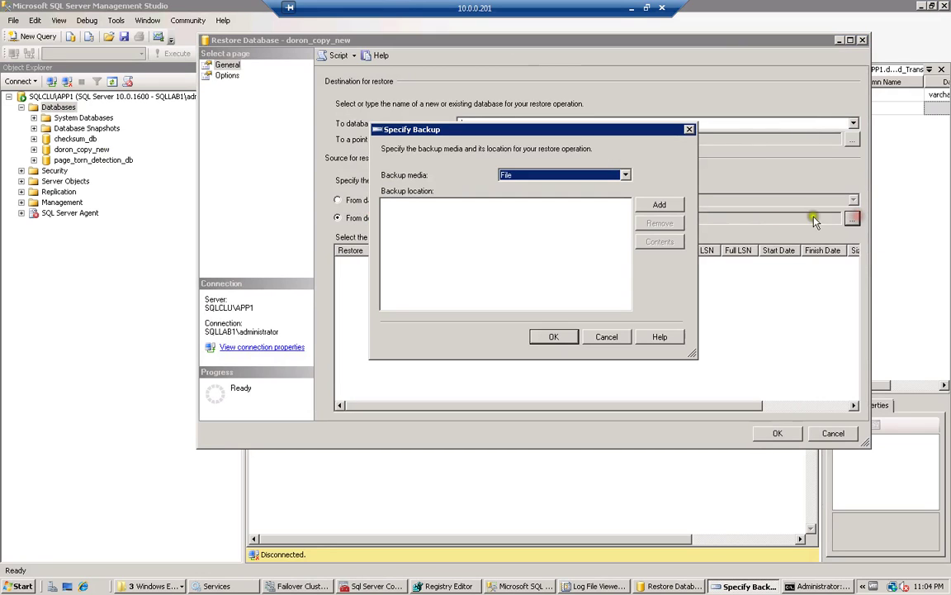
click(645, 206)
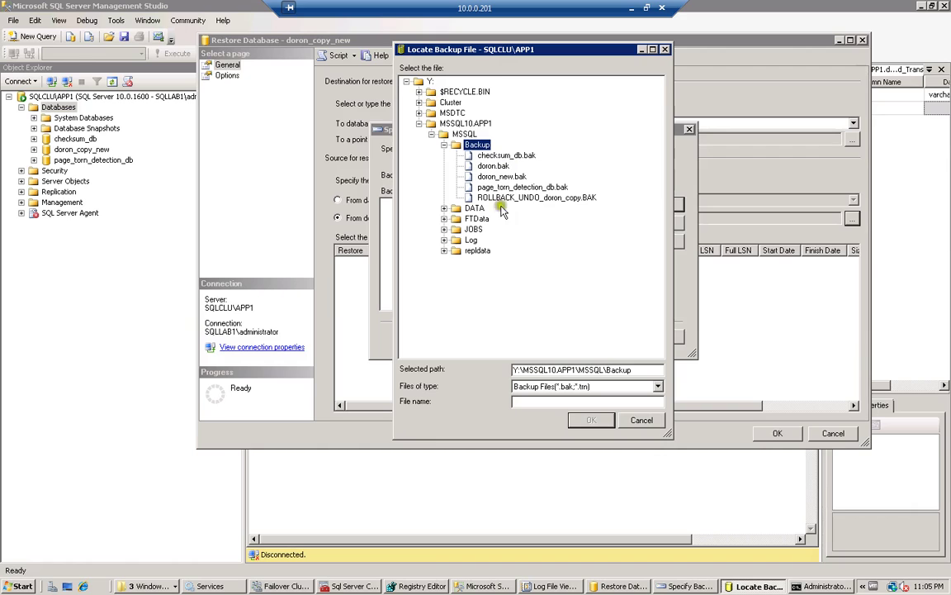
click(641, 421)
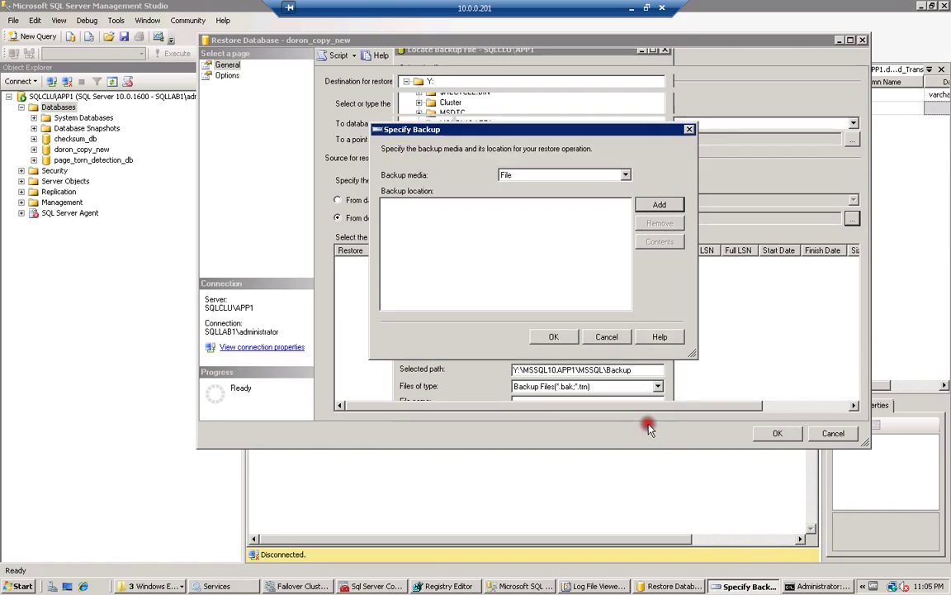
click(609, 337)
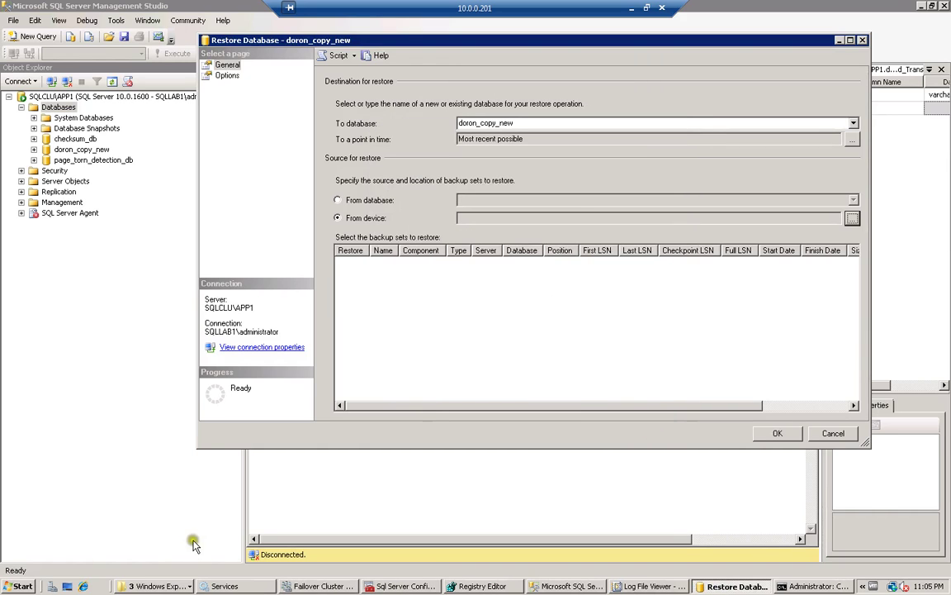
Bring up the Local Disk (C:) folder window, sort the files newest first by modification date, and select doron.bak
click(157, 585)
click(180, 571)
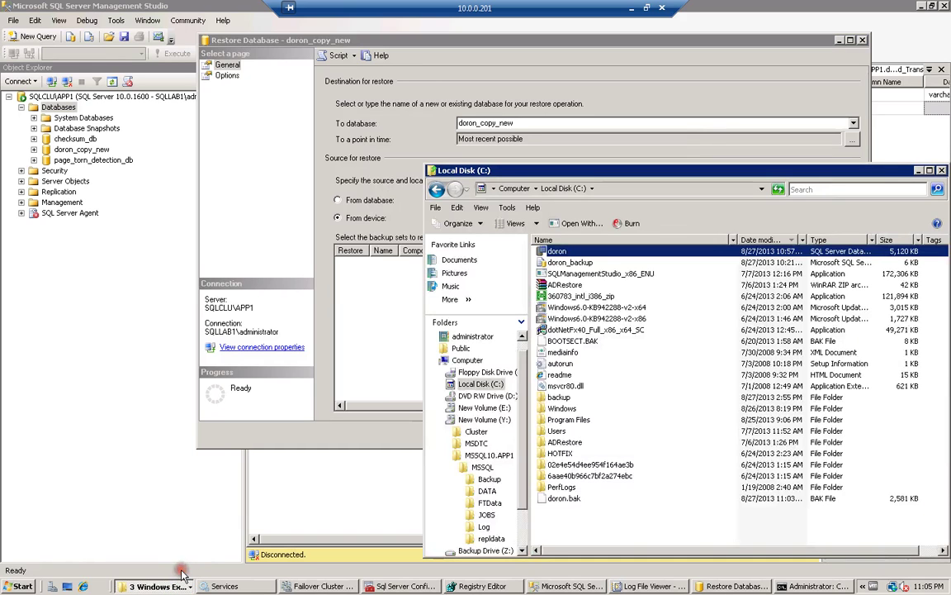
click(582, 264)
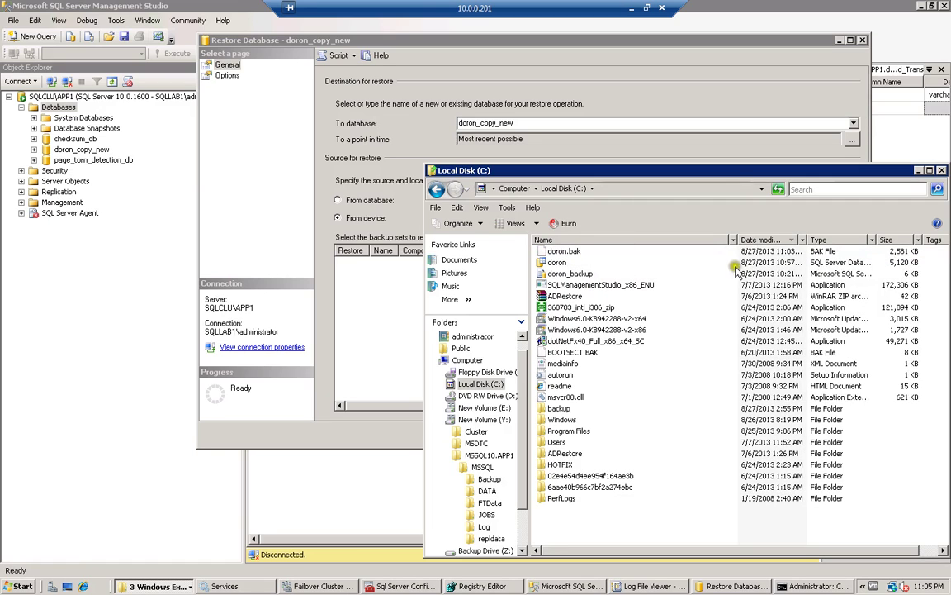
click(767, 239)
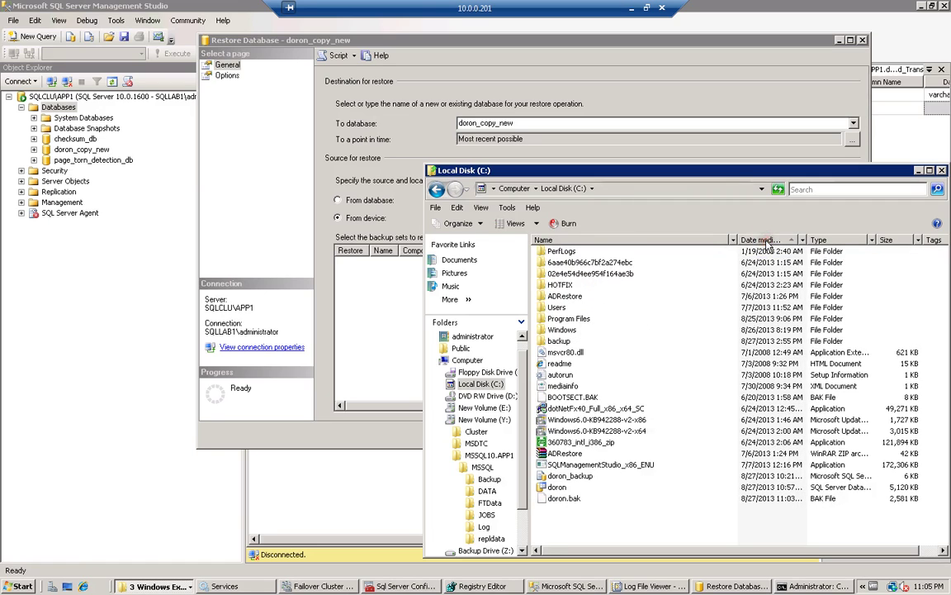
click(766, 239)
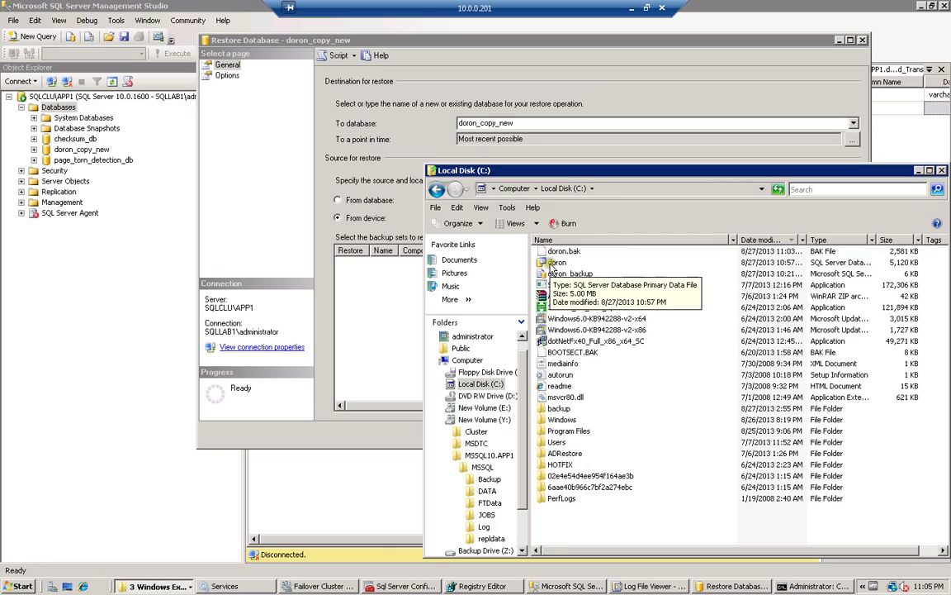
click(558, 251)
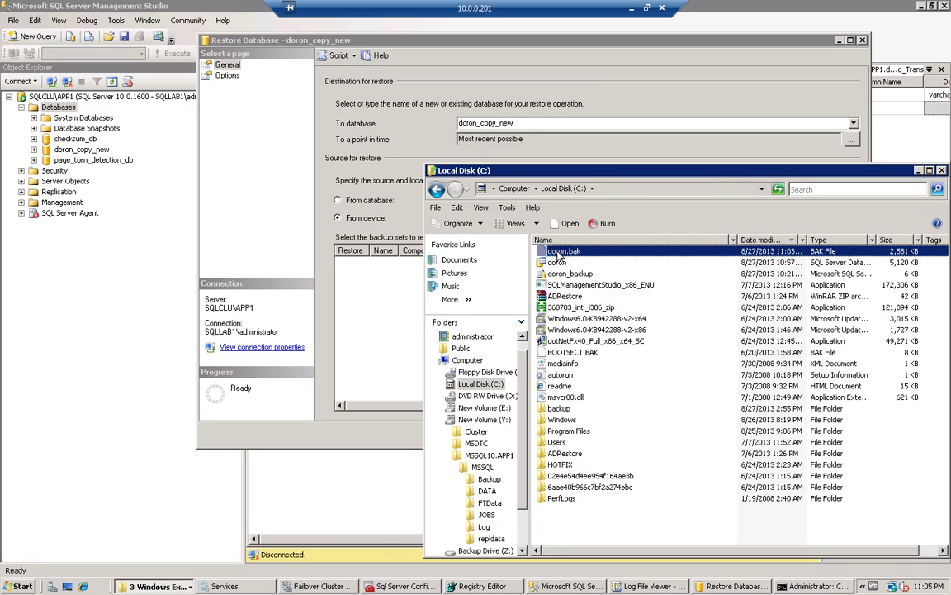
Bring up the DATA folder window and navigate it to Y:\MSSQL10.APP1\MSSQL\Backup
click(186, 586)
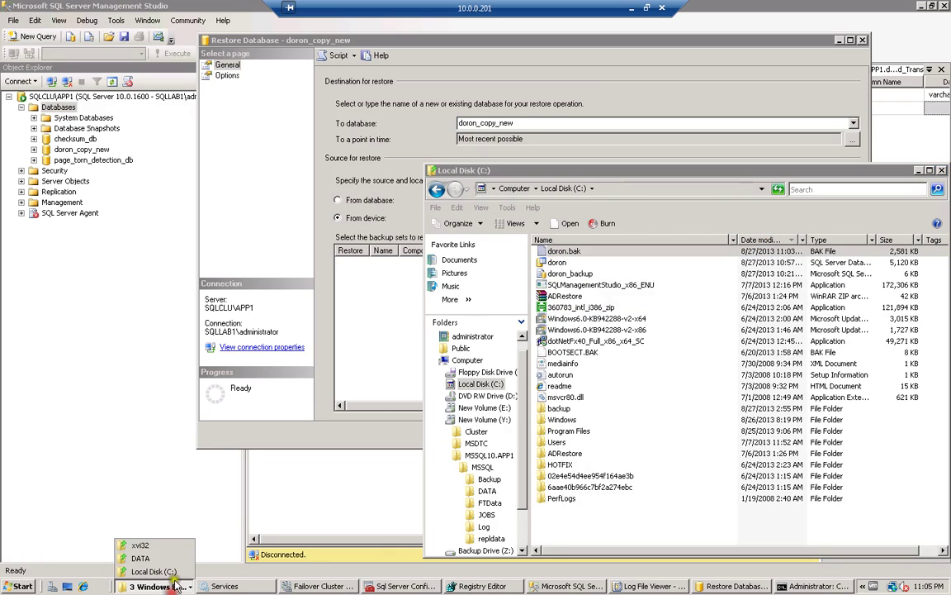
click(153, 509)
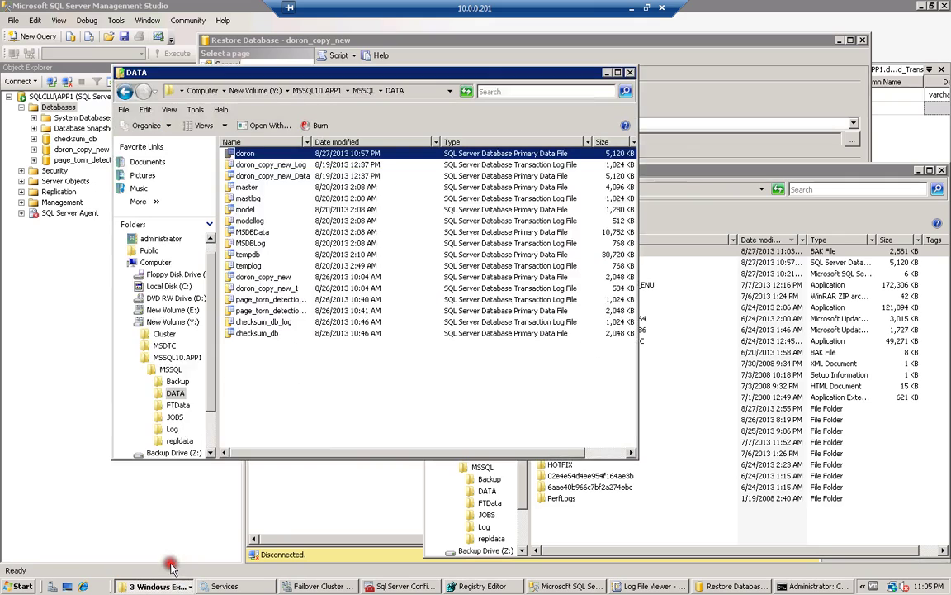
click(425, 91)
key(End)
key(BackSpace)
key(BackSpace)
key(BackSpace)
key(BackSpace)
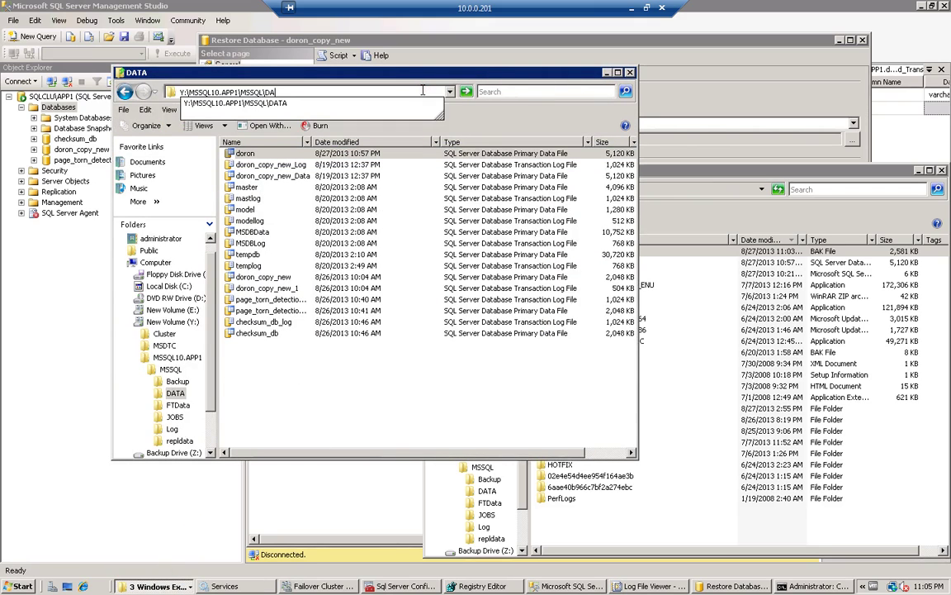
text(ba)
key(Down)
key(Return)
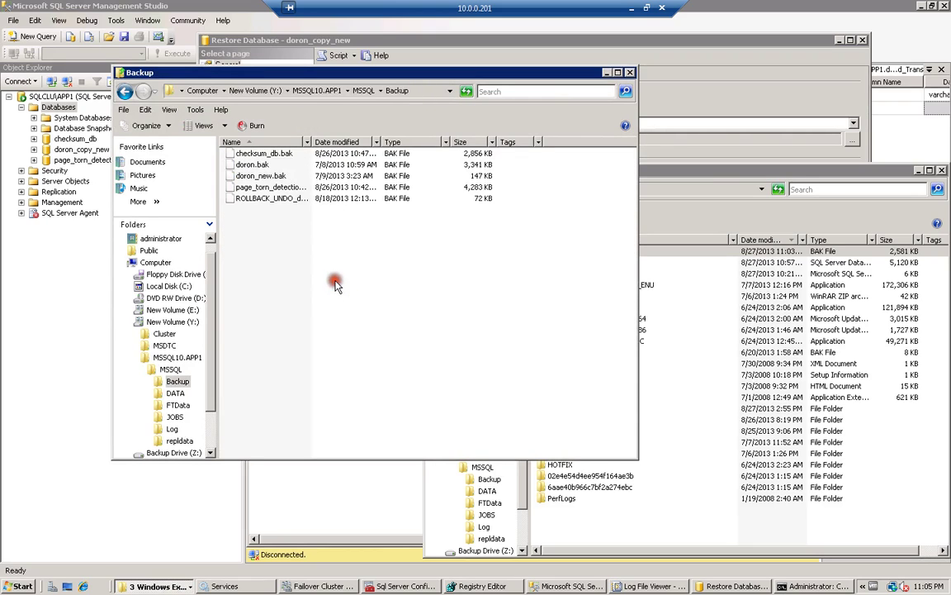
Paste the copied doron.bak into the Backup folder, close the folder window, and return to the restore dialog
key(ctrl+v)
click(389, 233)
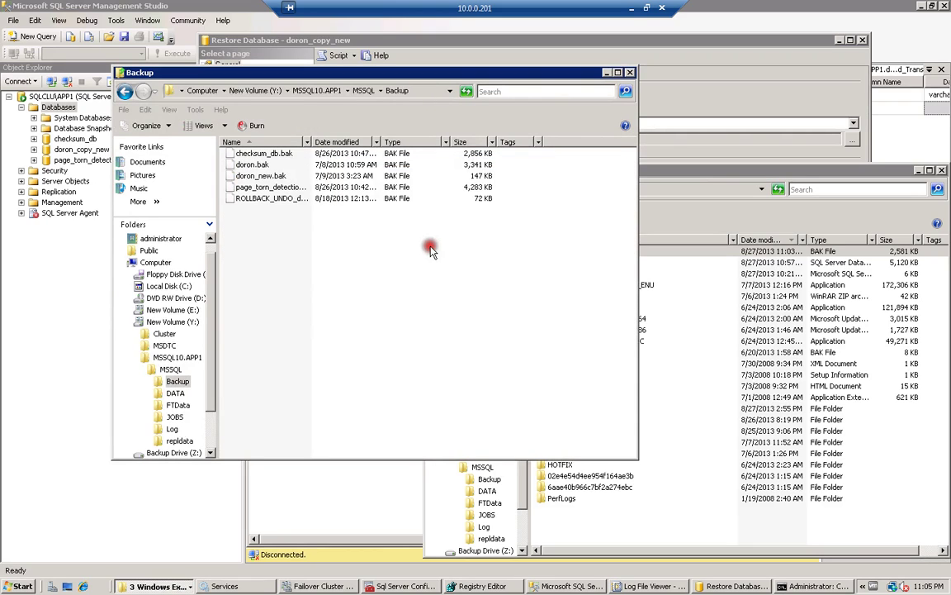
click(629, 73)
click(476, 85)
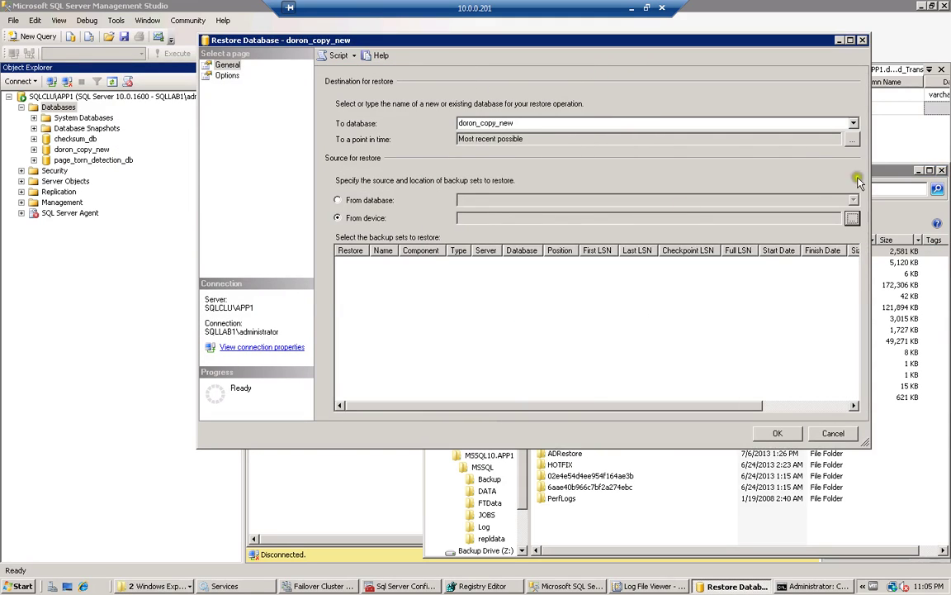
Try to load doron.bak from Y:\MSSQL10.APP1\MSSQL\Backup as the device source of the restore, and dismiss the error
click(851, 219)
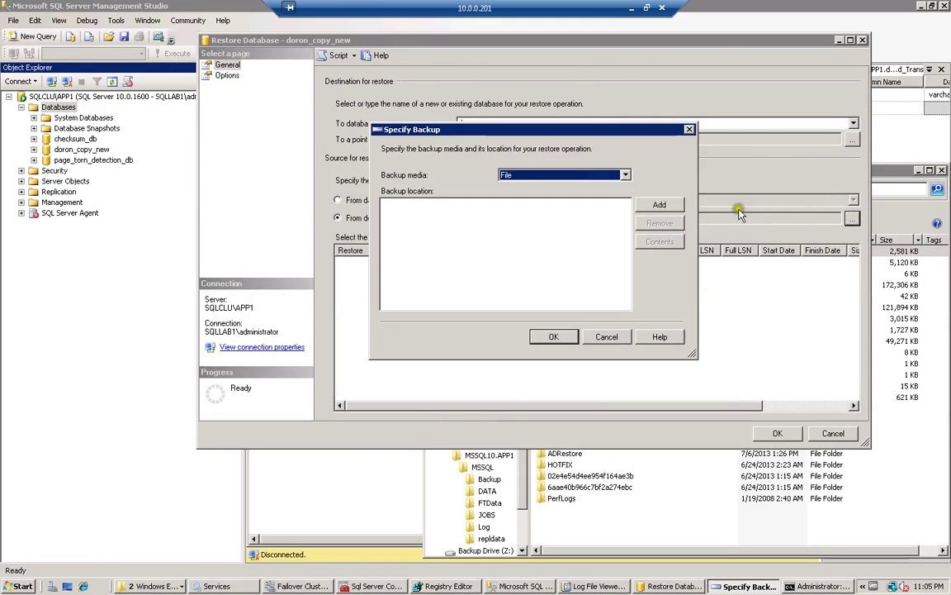
click(661, 205)
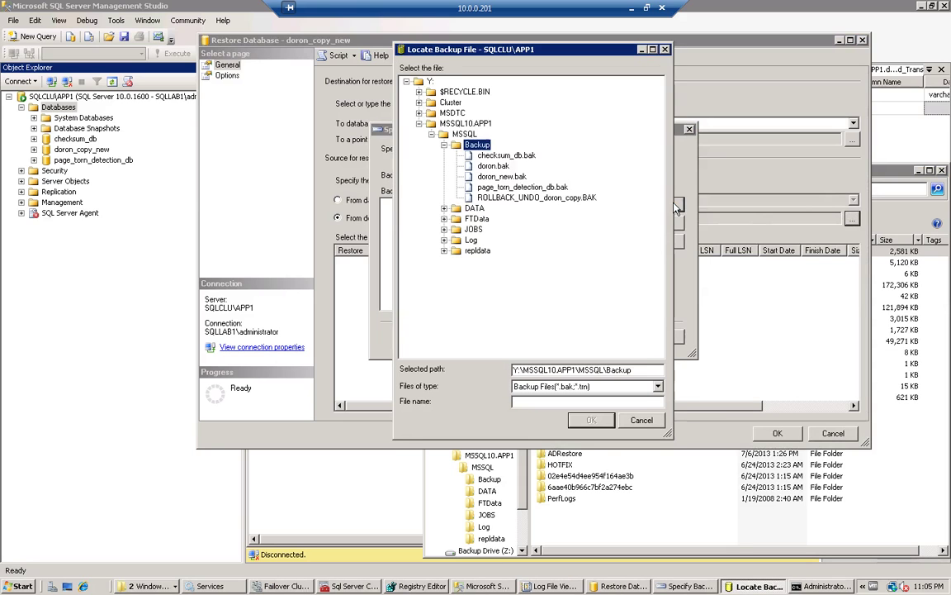
double_click(489, 166)
click(560, 338)
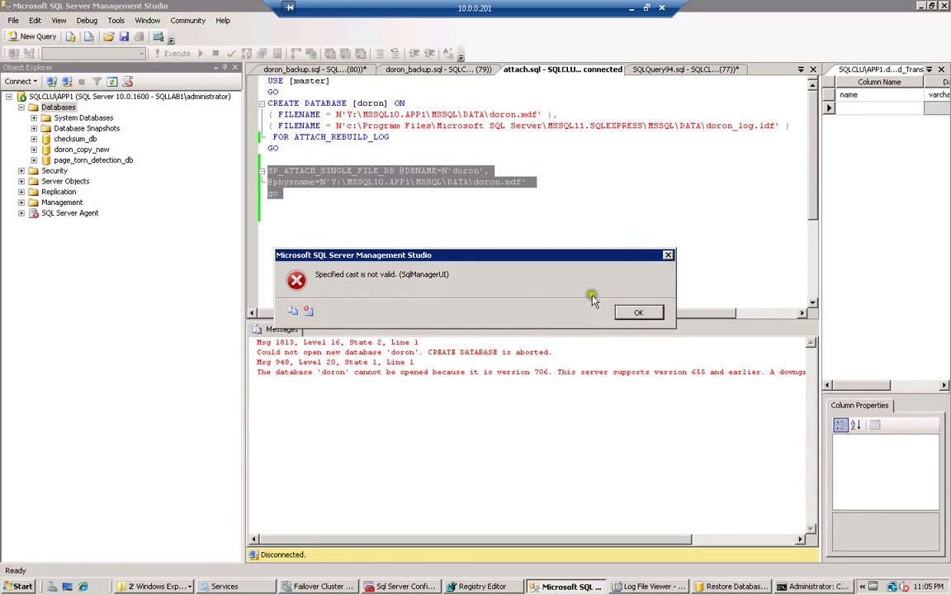
click(639, 312)
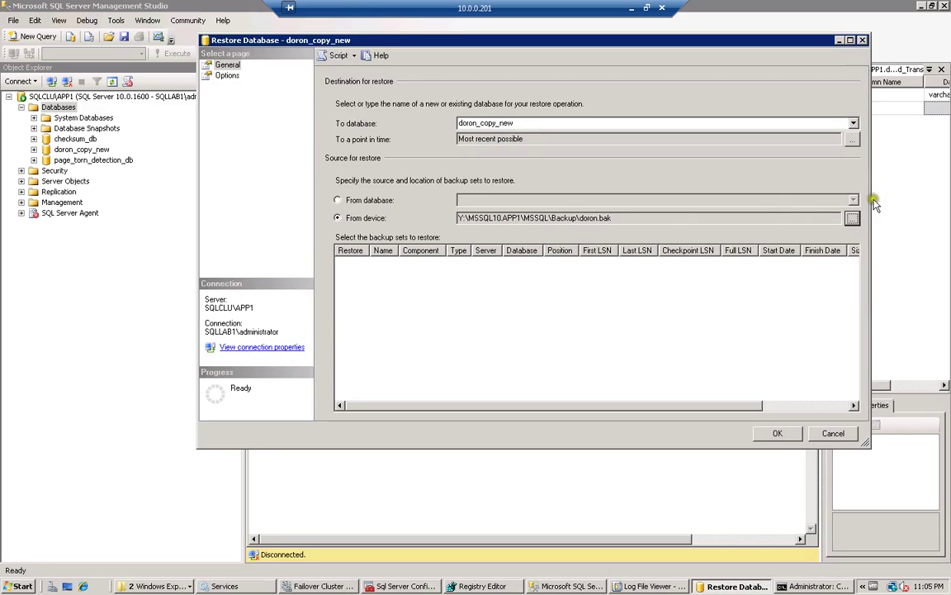
Recheck the doron.bak backup location, reselect the device source, and cancel the doron_copy_new restore
click(852, 219)
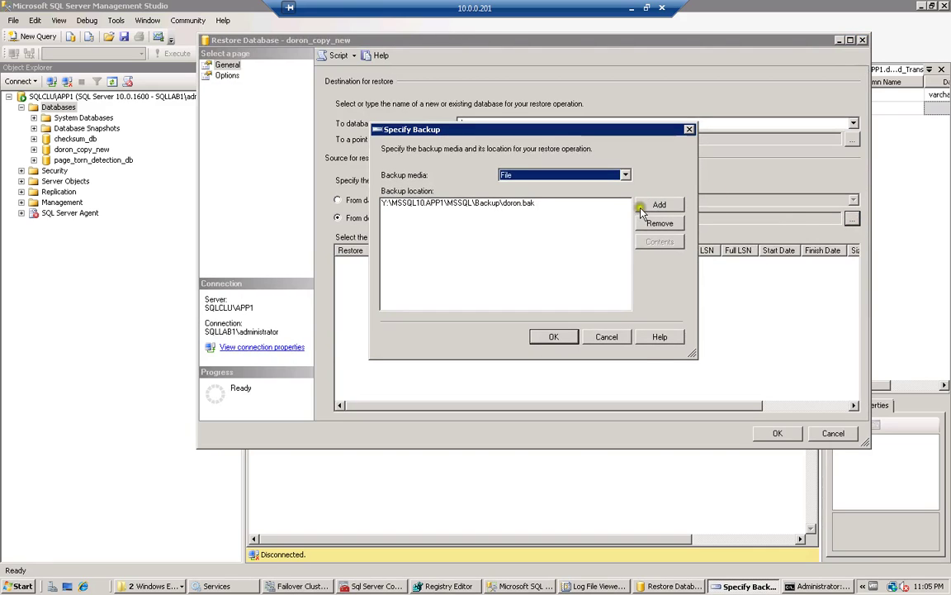
click(615, 337)
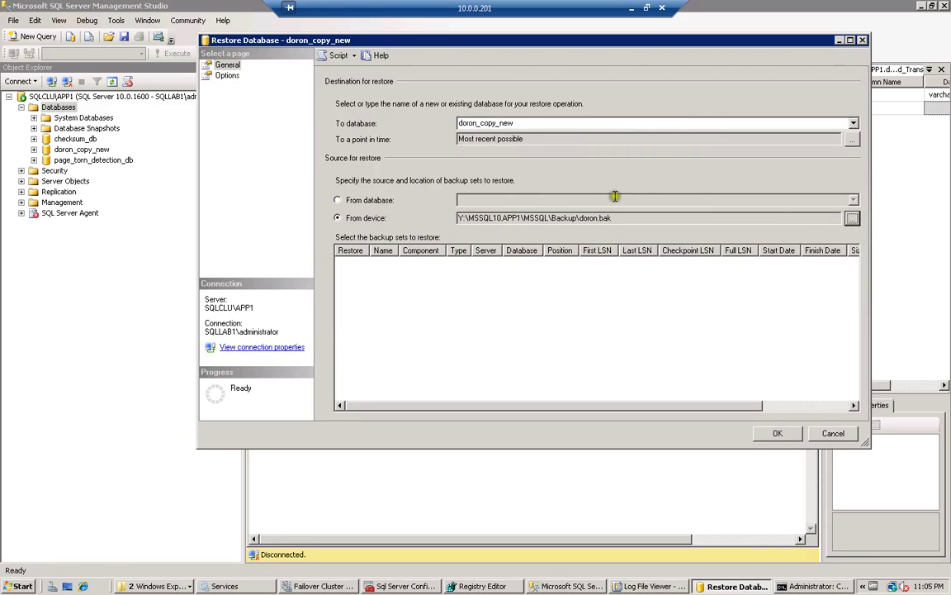
click(338, 200)
click(355, 217)
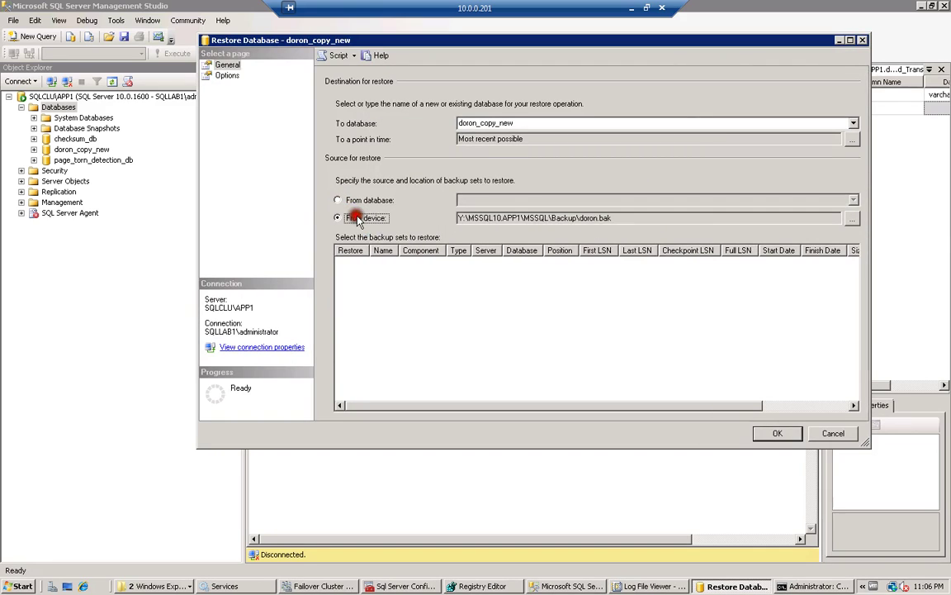
click(633, 313)
click(834, 432)
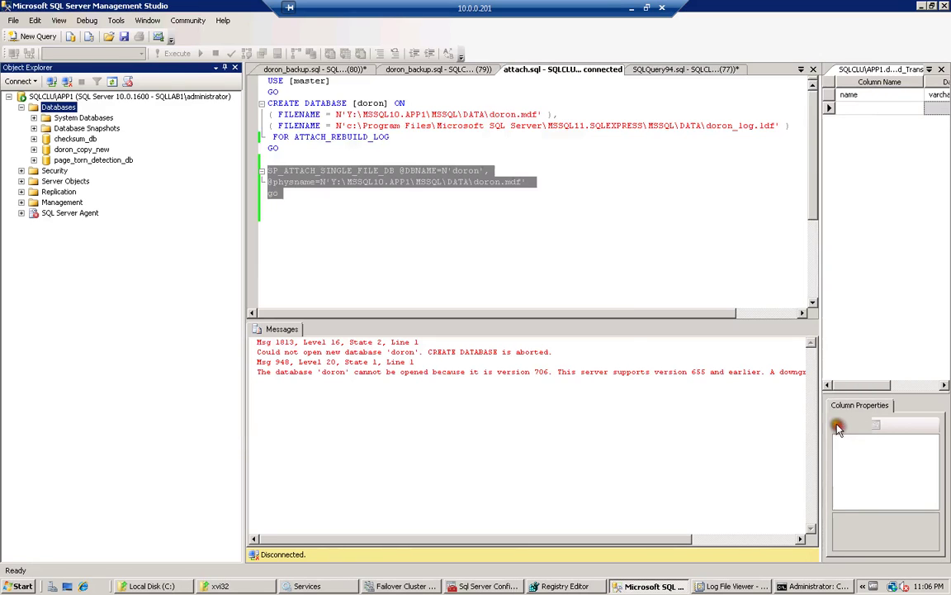
Start a new restore to the database doron and load doron_new.bak from Y:\MSSQL10.APP1\MSSQL\Backup as its device source
right_click(56, 108)
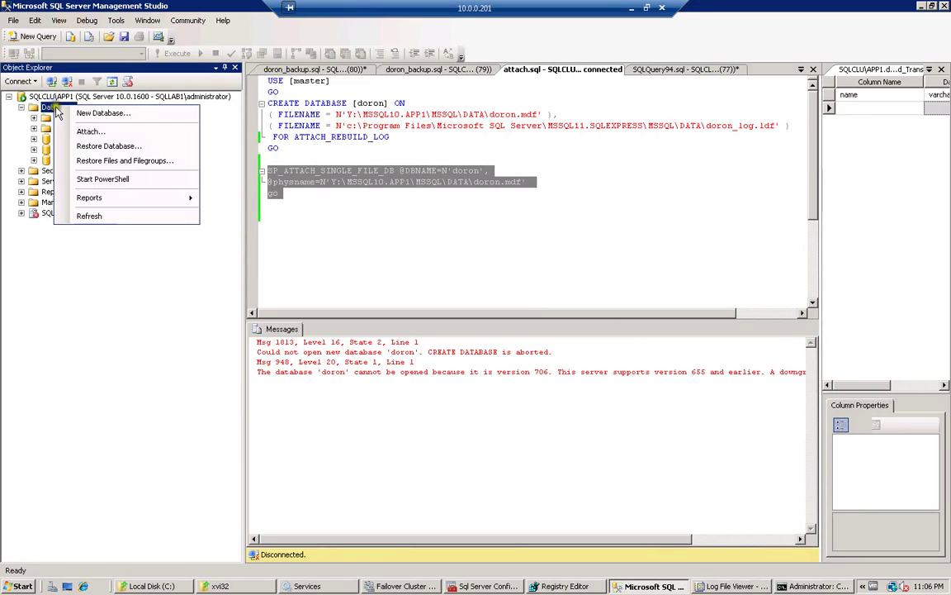
click(108, 147)
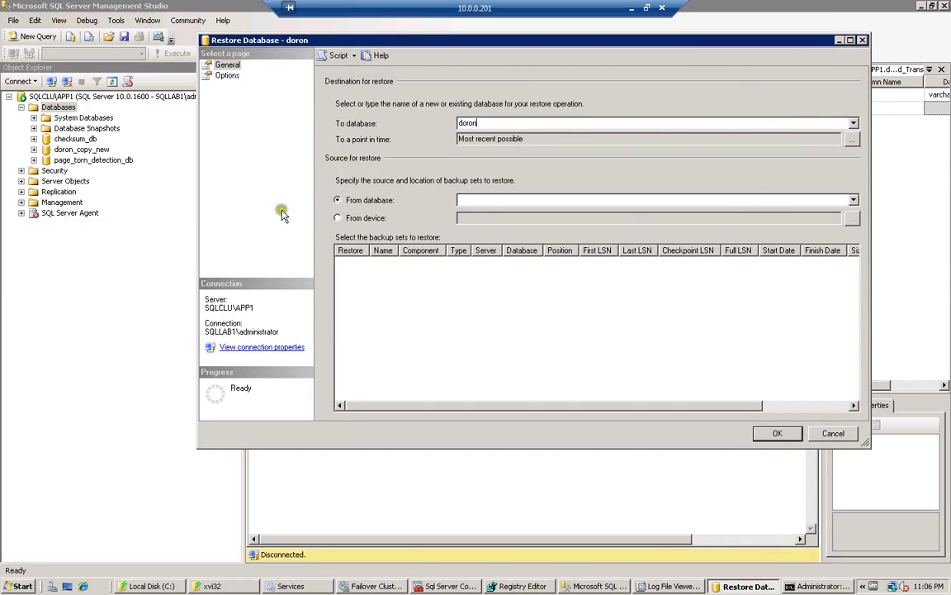
click(339, 218)
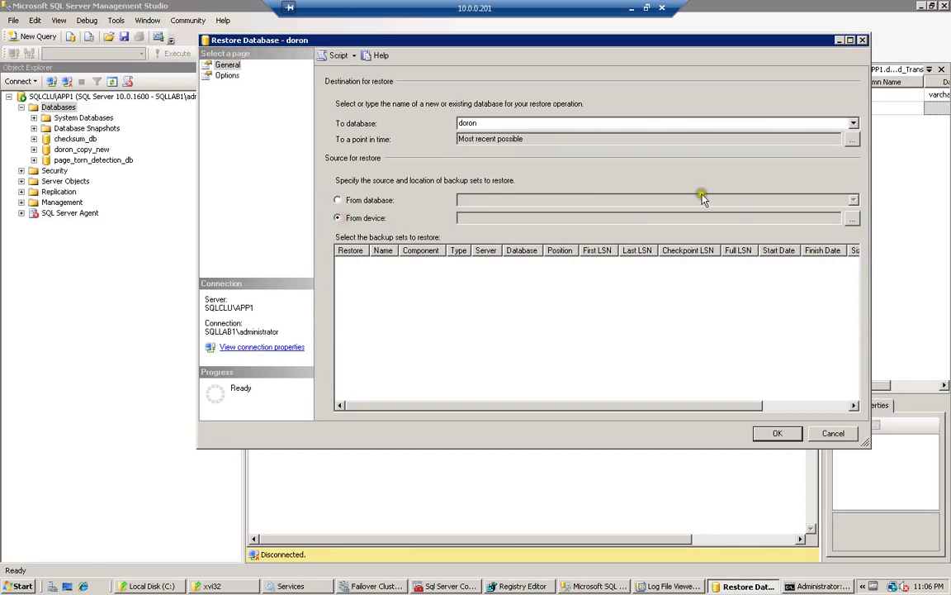
click(853, 220)
click(673, 204)
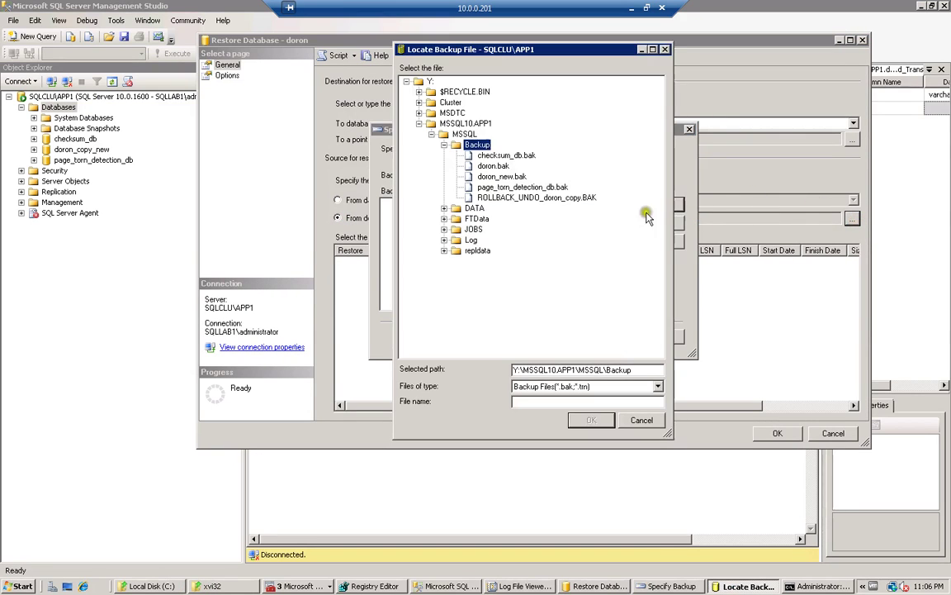
double_click(479, 176)
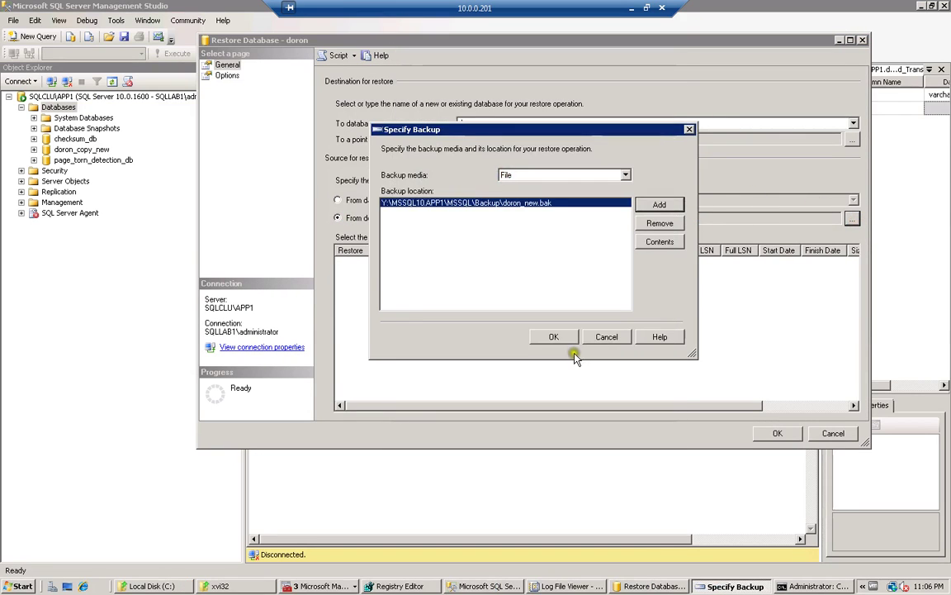
click(554, 337)
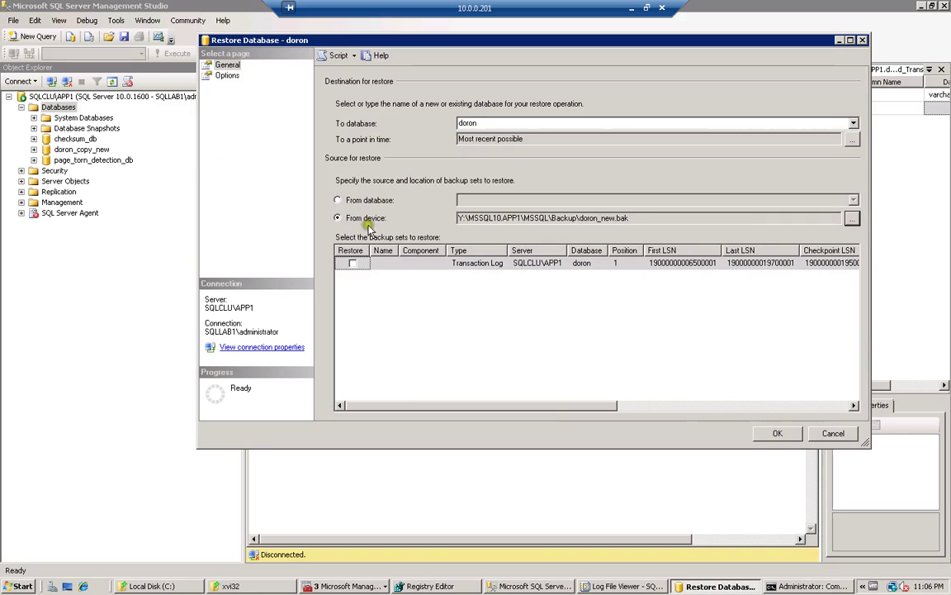
Cancel the doron restore and switch from the remote server to the local SQL Server Management Studio
click(848, 437)
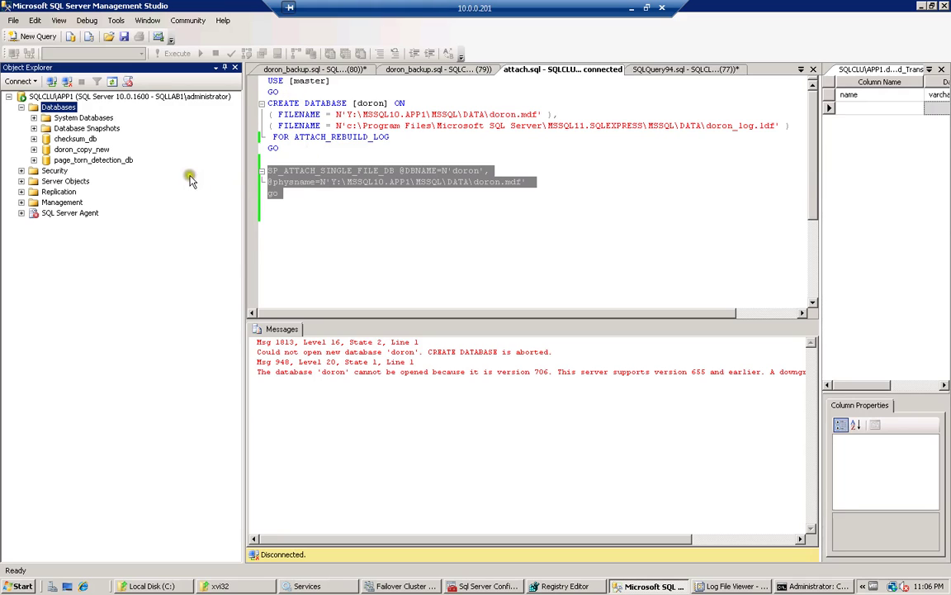
click(627, 10)
click(98, 8)
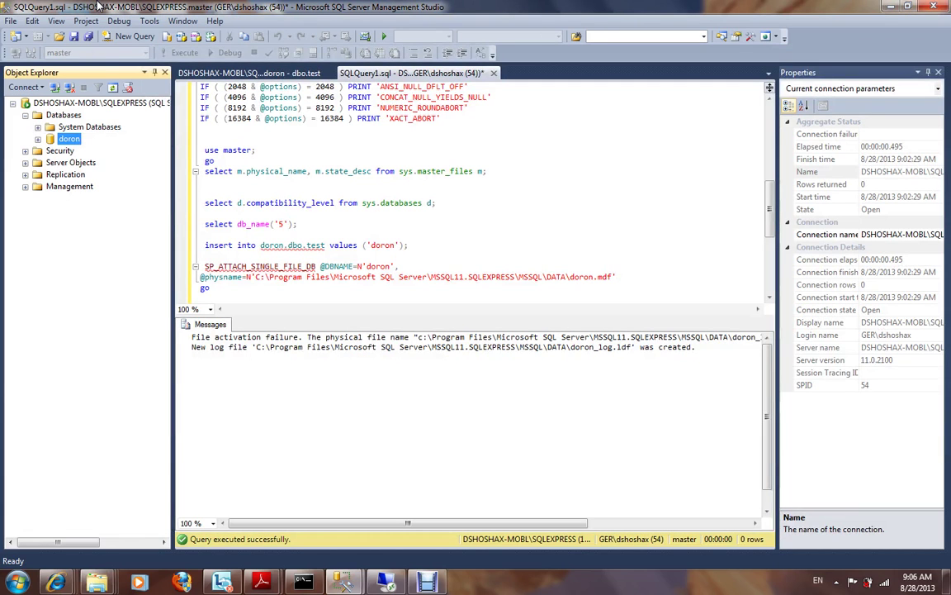
Expand the local doron database's tables and start generating scripts for the entire database and all its objects
double_click(65, 140)
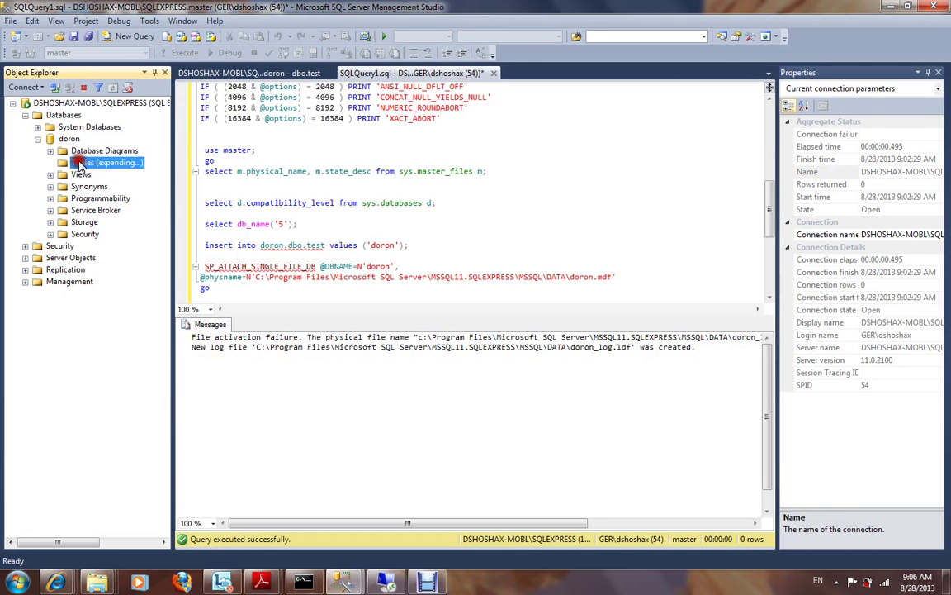
double_click(79, 163)
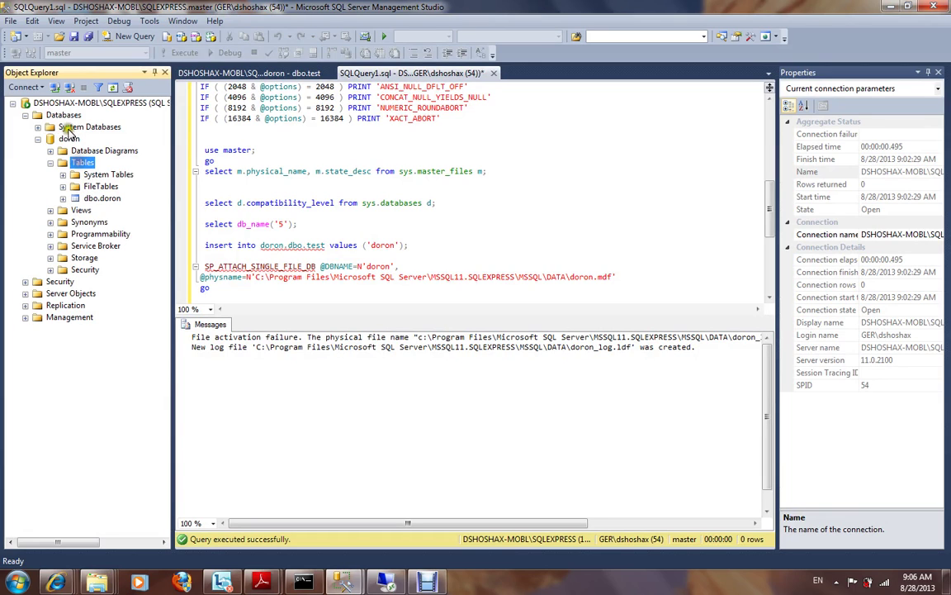
click(66, 141)
right_click(66, 141)
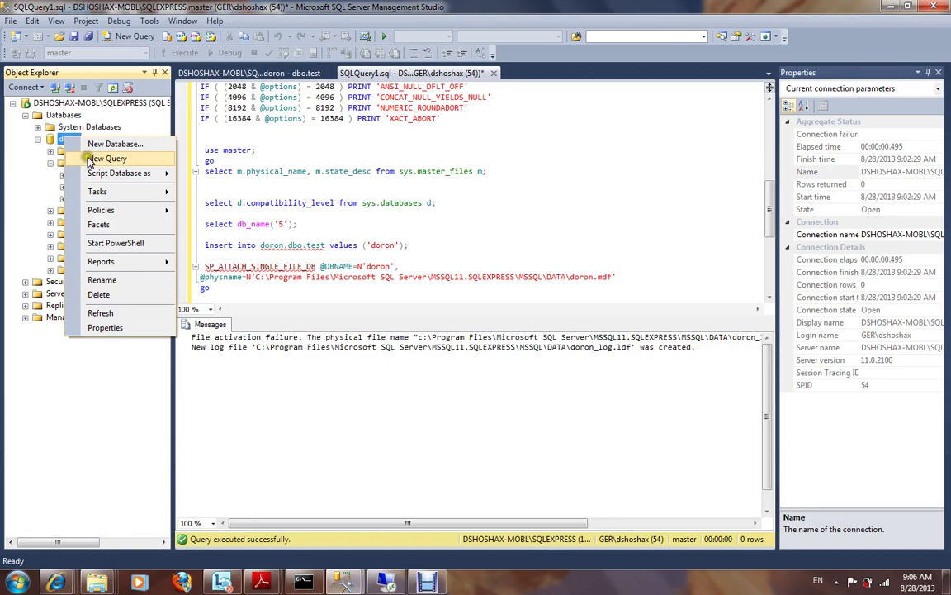
click(134, 192)
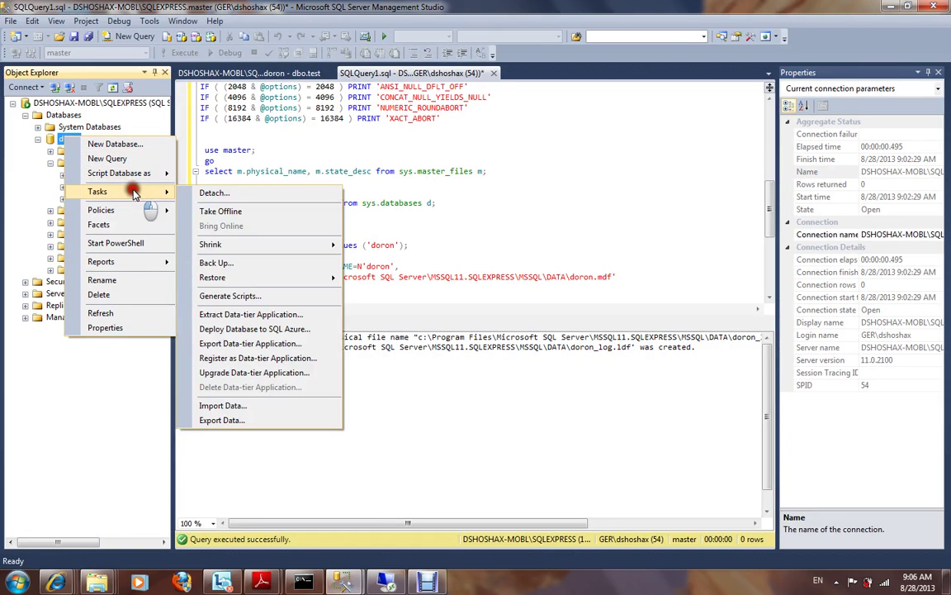
click(277, 297)
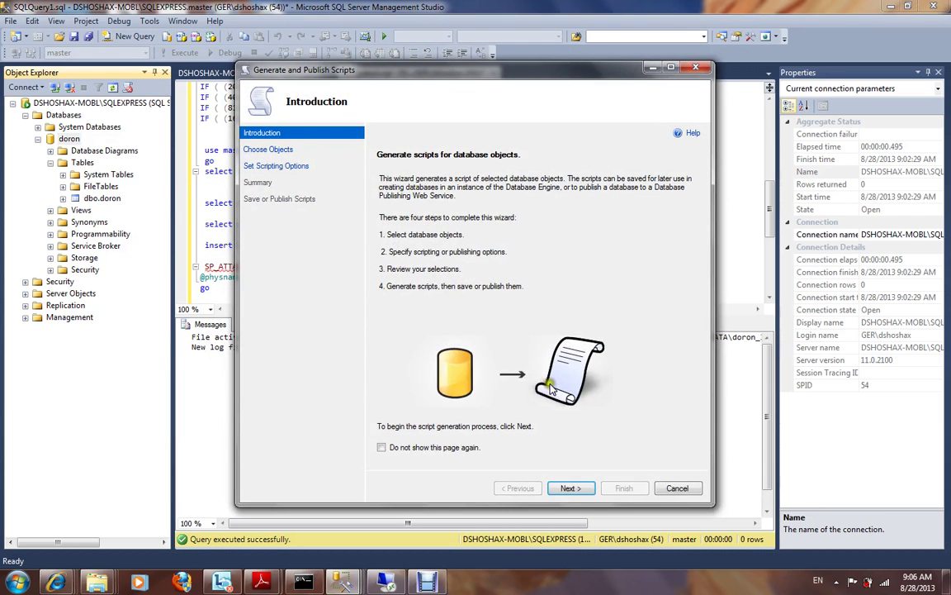
click(555, 488)
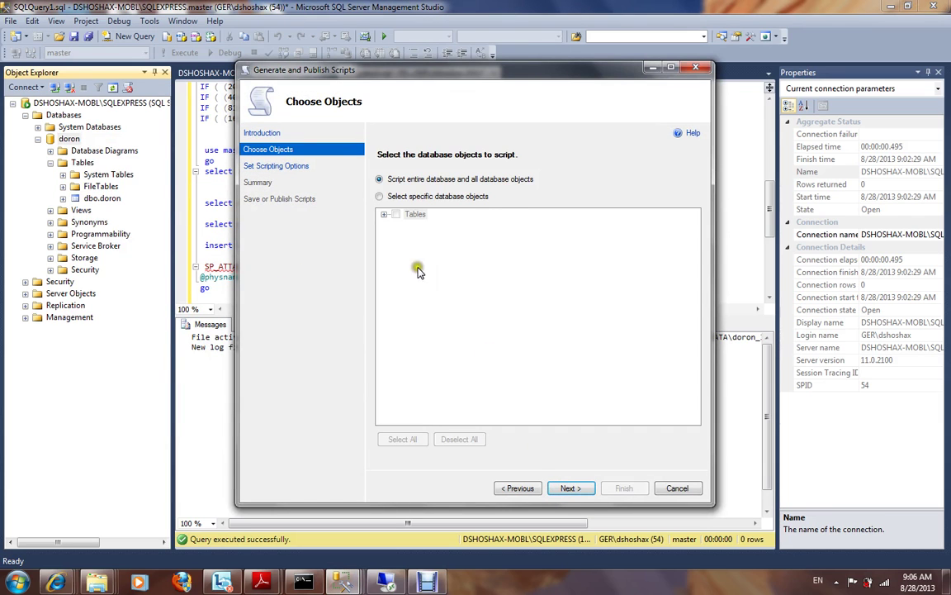
click(569, 491)
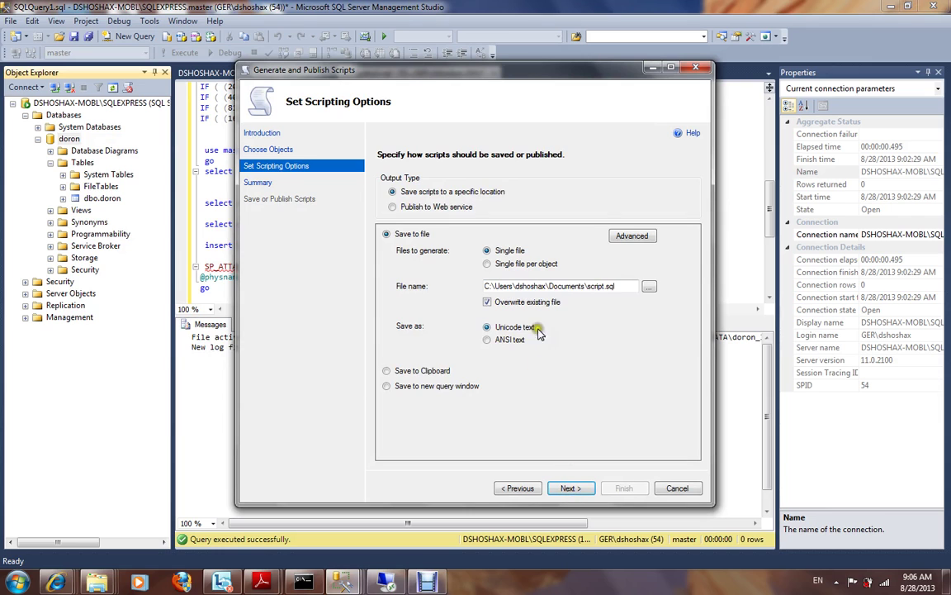
In the advanced scripting options, set Script for Server Version to SQL Server 2008
click(632, 236)
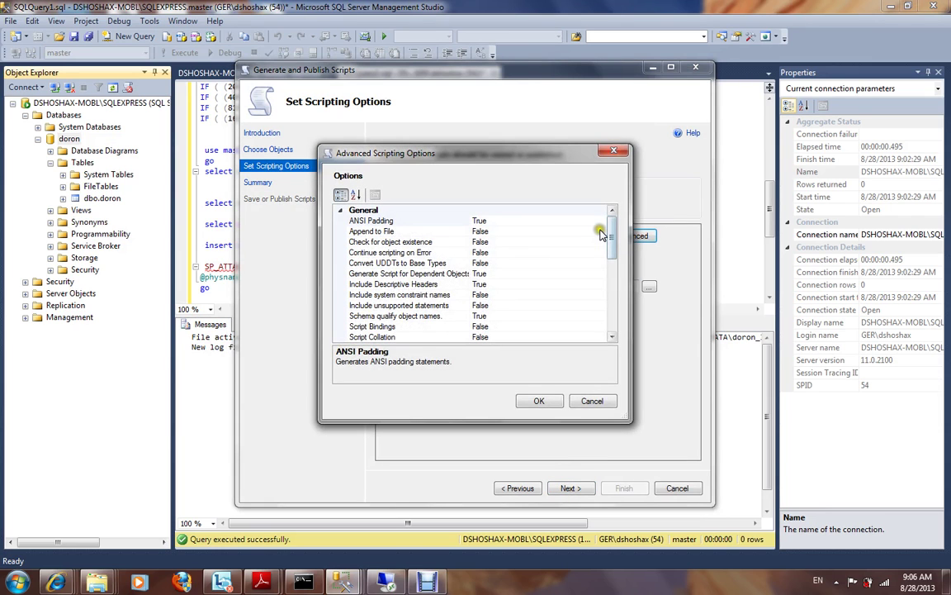
click(605, 234)
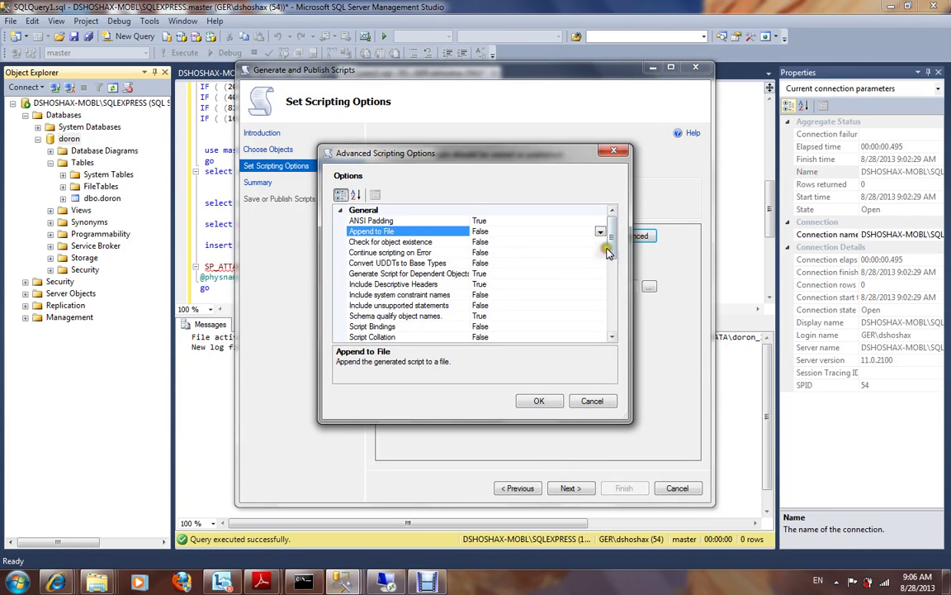
drag(611, 241, 609, 281)
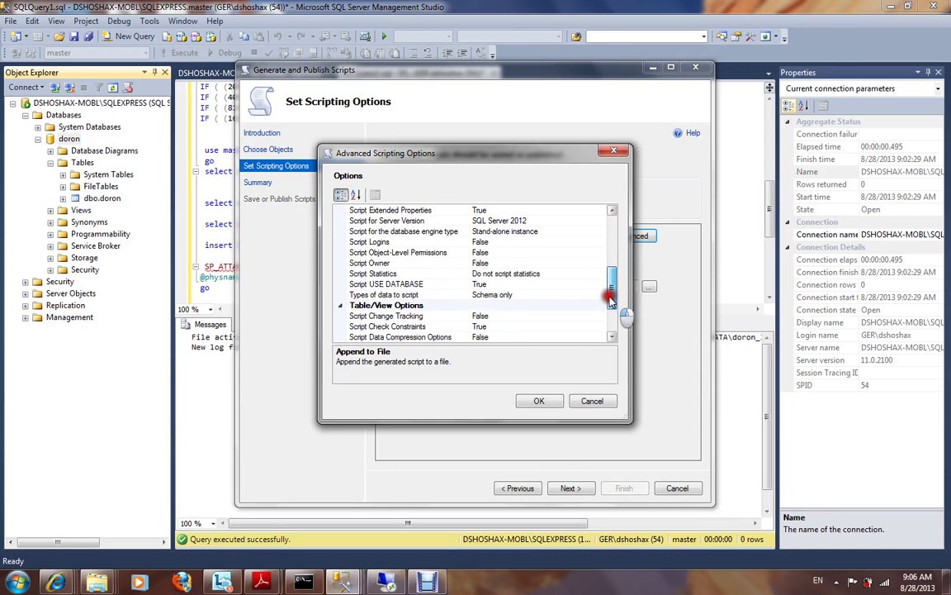
click(601, 223)
click(600, 222)
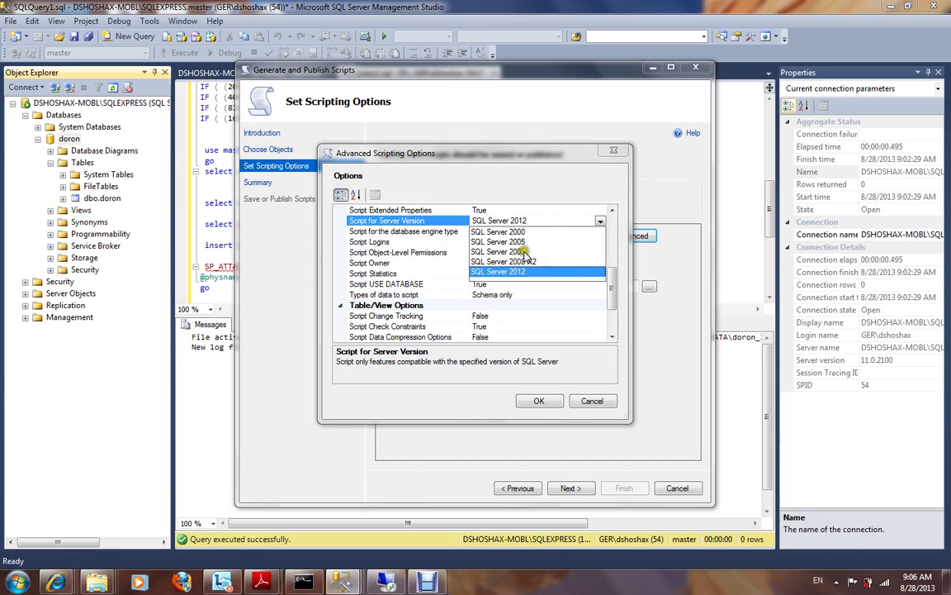
click(523, 253)
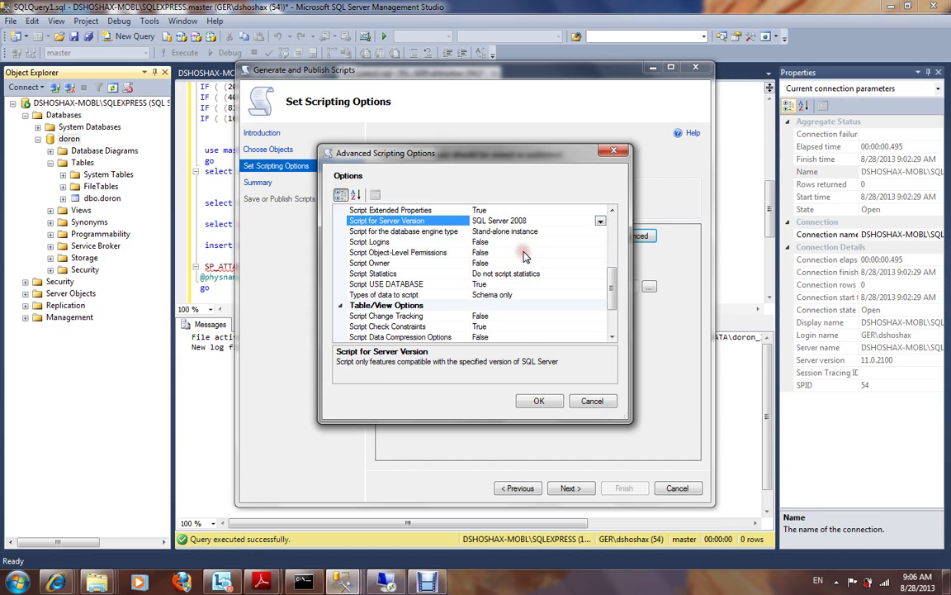
Set Types of data to script to Schema and data
drag(609, 289, 609, 308)
click(587, 284)
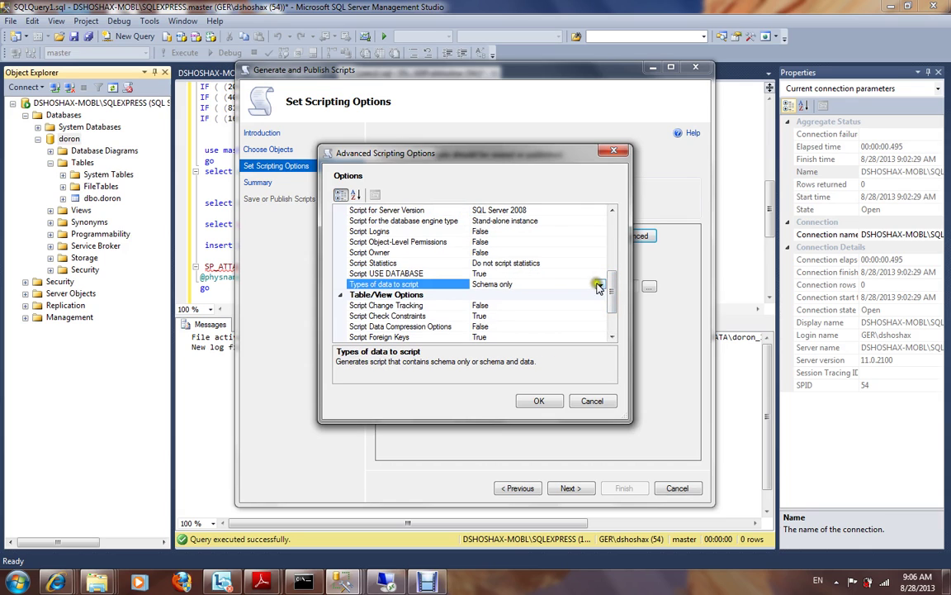
click(600, 285)
click(528, 303)
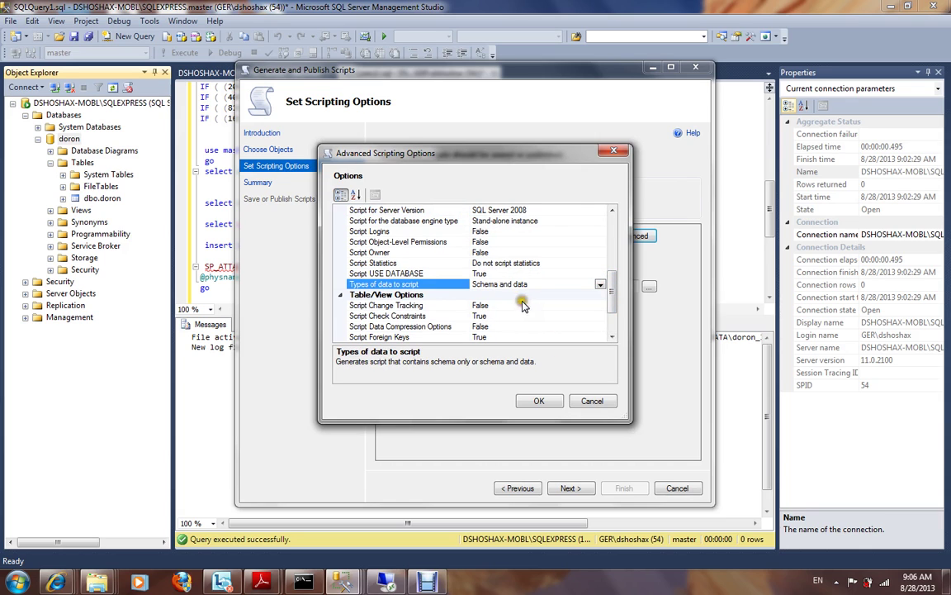
Set Script Triggers to True and accept the advanced scripting options
drag(609, 296, 607, 331)
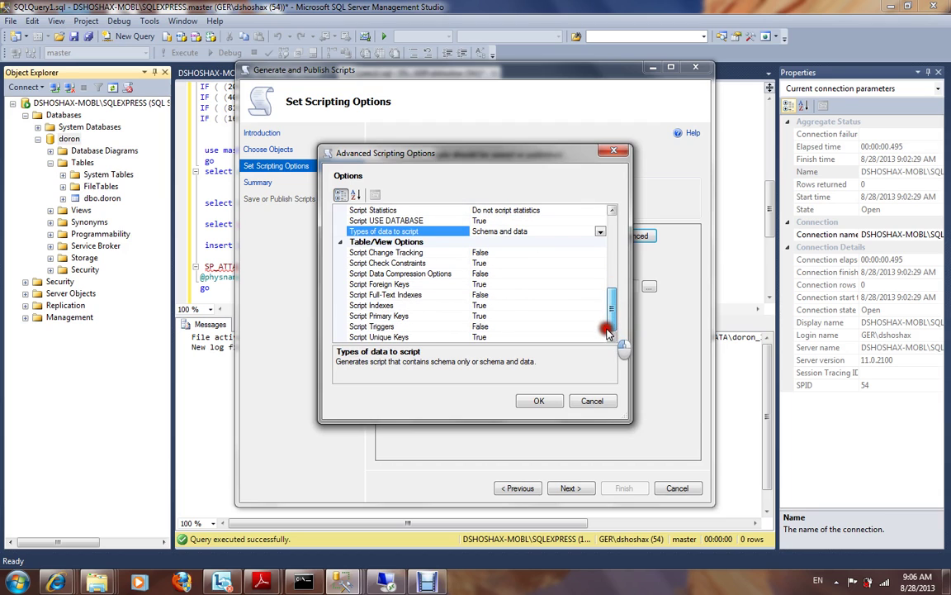
click(574, 335)
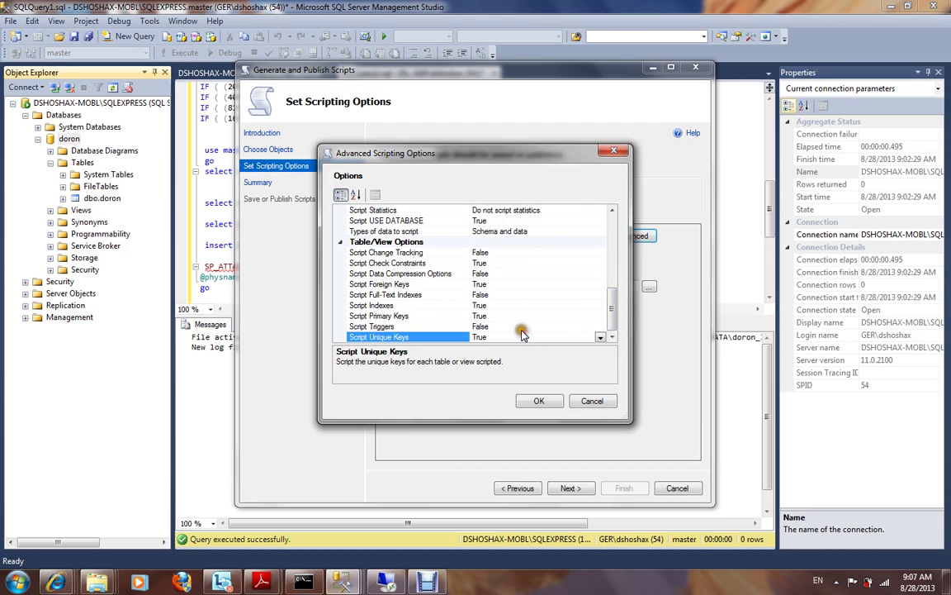
click(521, 327)
double_click(519, 327)
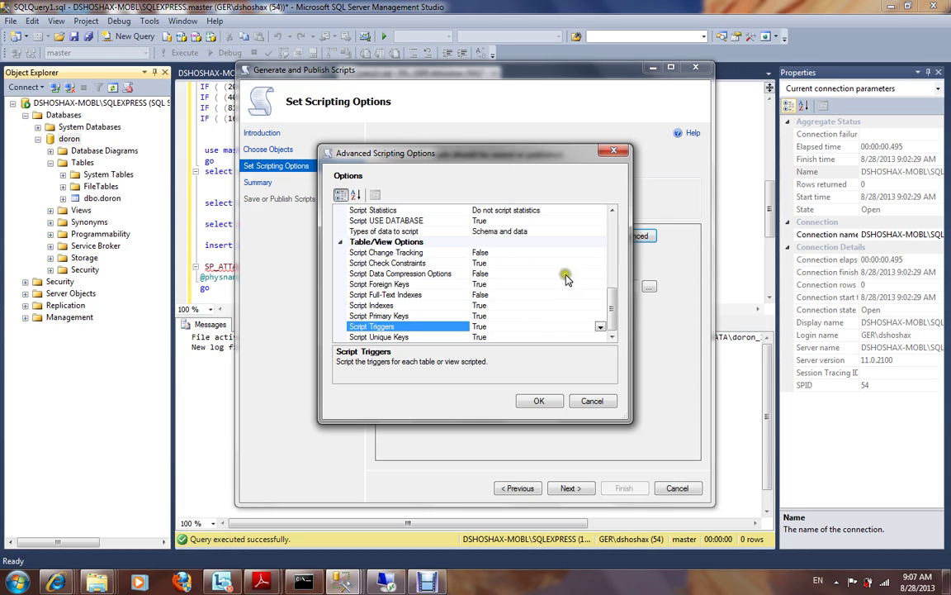
click(610, 307)
drag(609, 307, 582, 239)
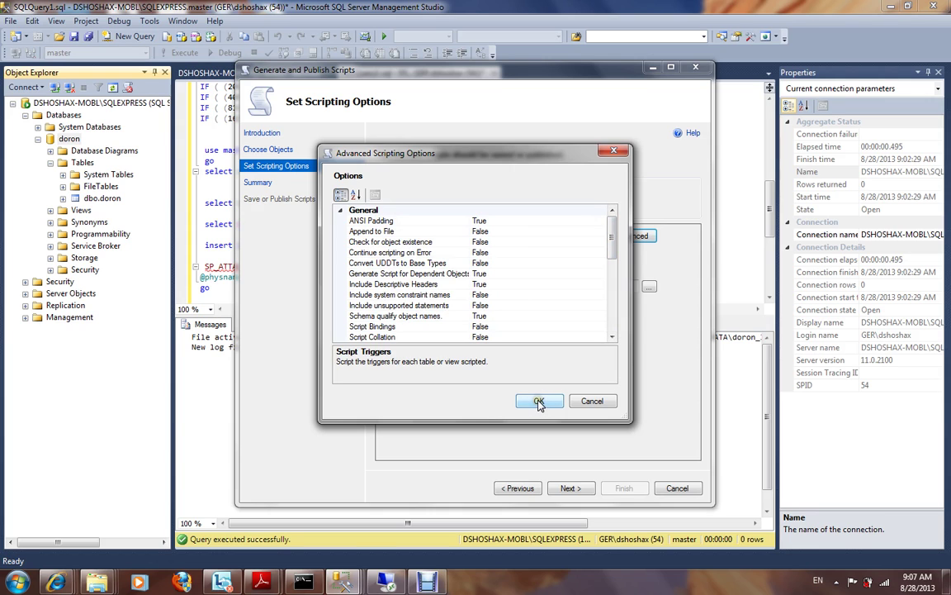
click(539, 402)
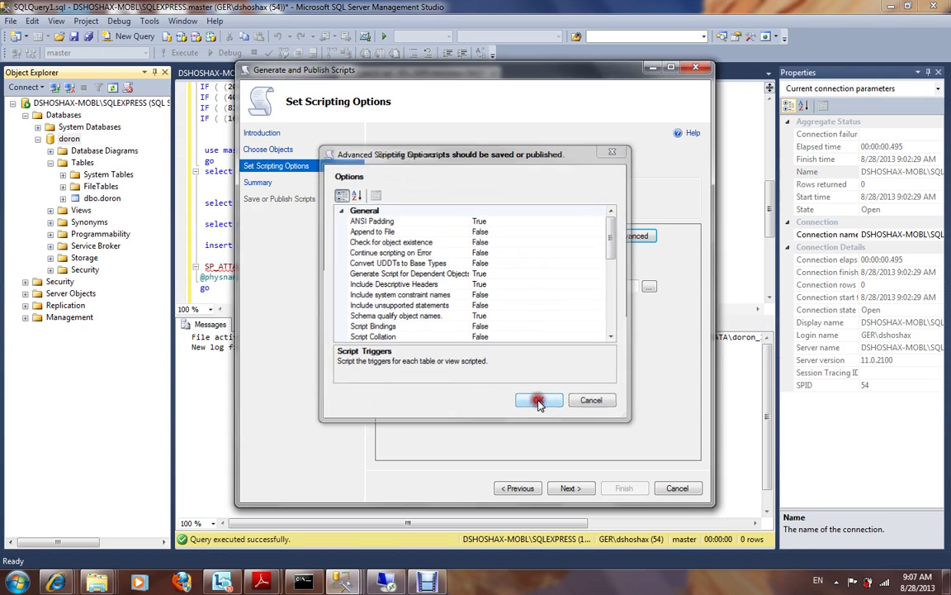
Set the script output file to X:\doron_backup.sql, agree to replace the existing file, and continue past the scripting options
click(649, 285)
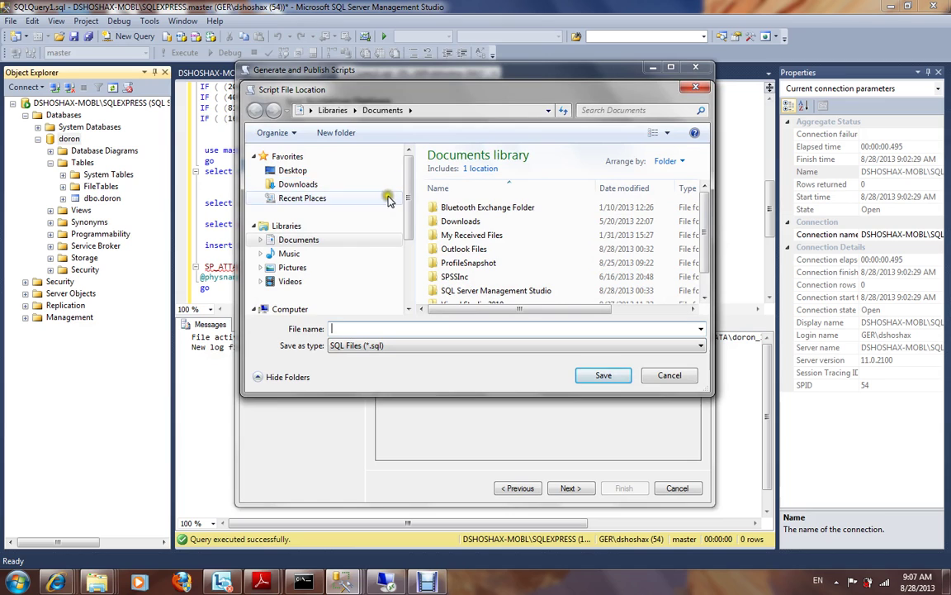
drag(410, 216, 418, 308)
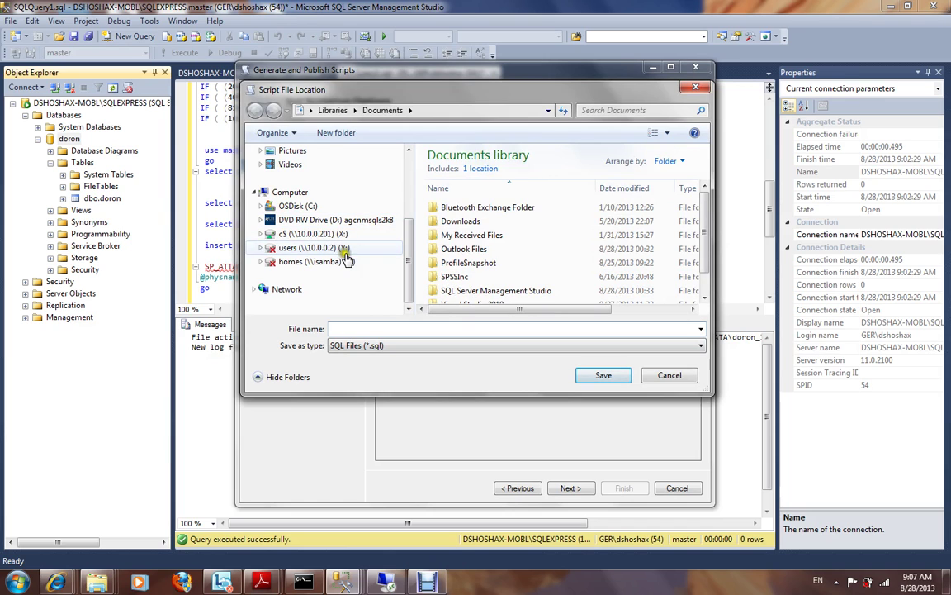
click(326, 235)
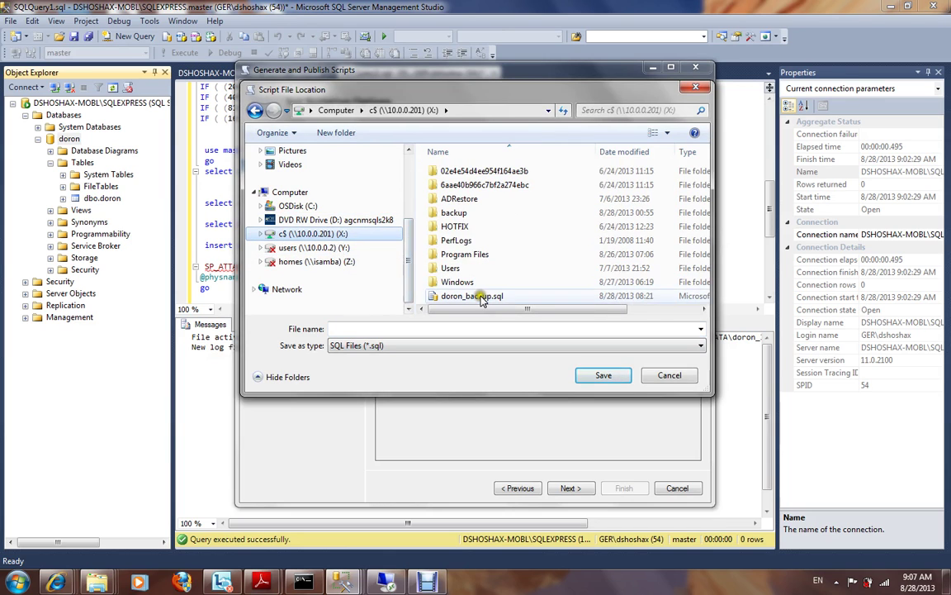
click(478, 297)
click(578, 375)
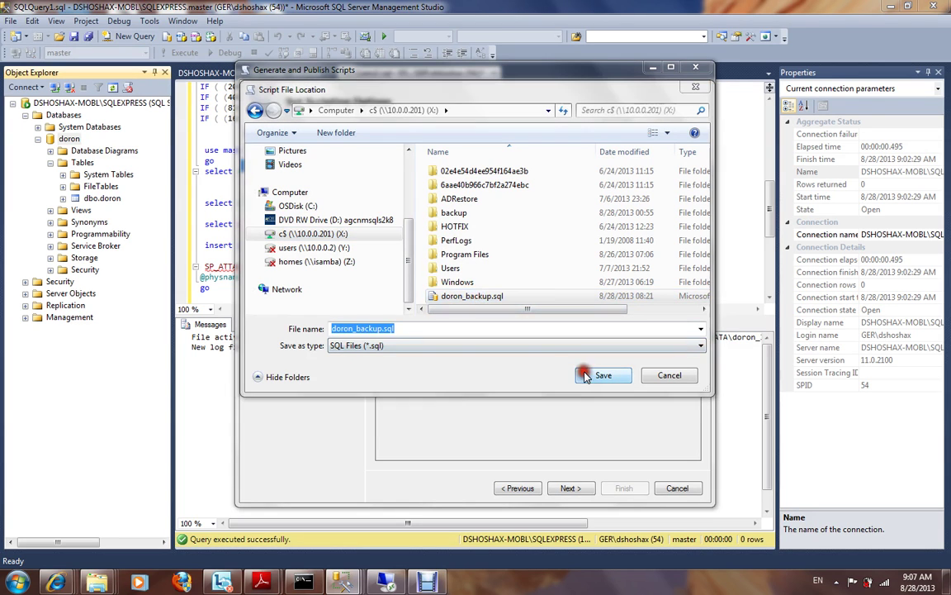
click(516, 296)
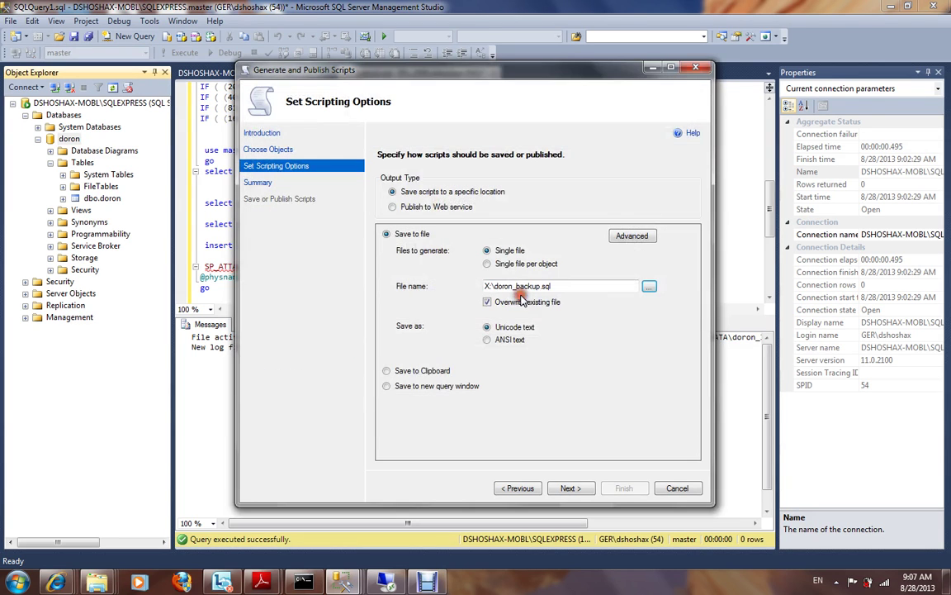
click(567, 488)
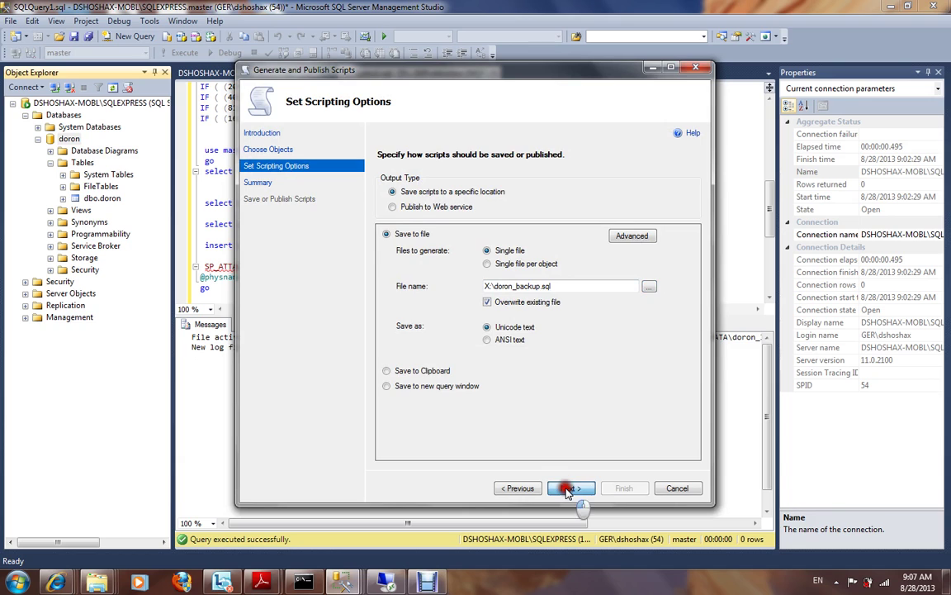